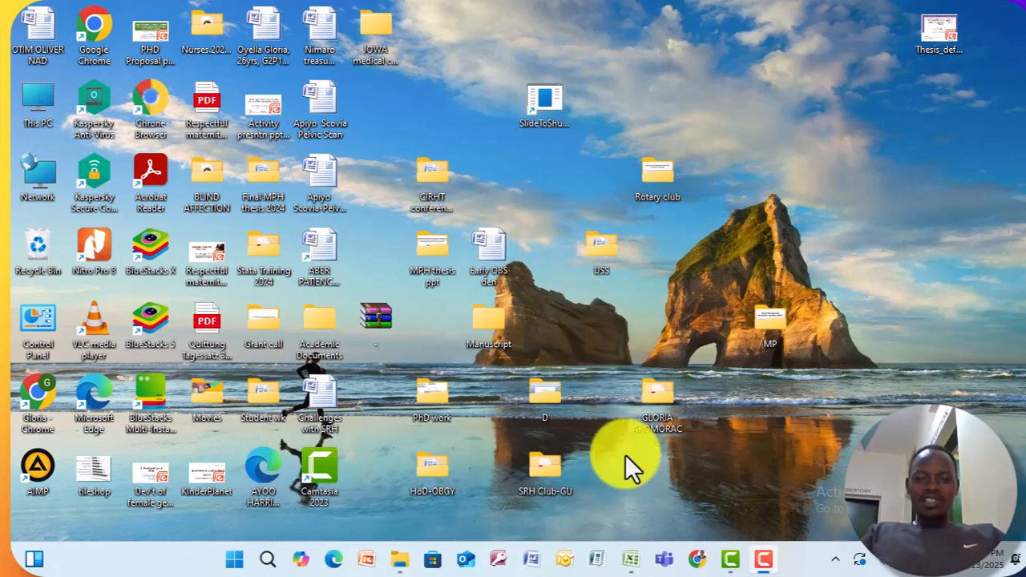
Switch to the WORKPLAN workbook in Excel and widen the Global sum column (J) until its numbers fit.
mouse_move(626, 563)
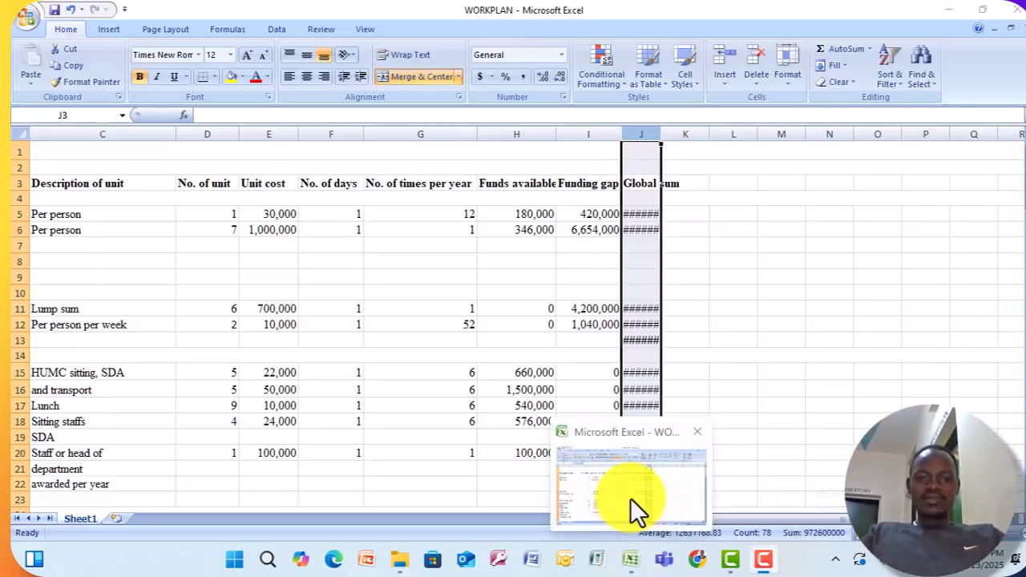
click(630, 498)
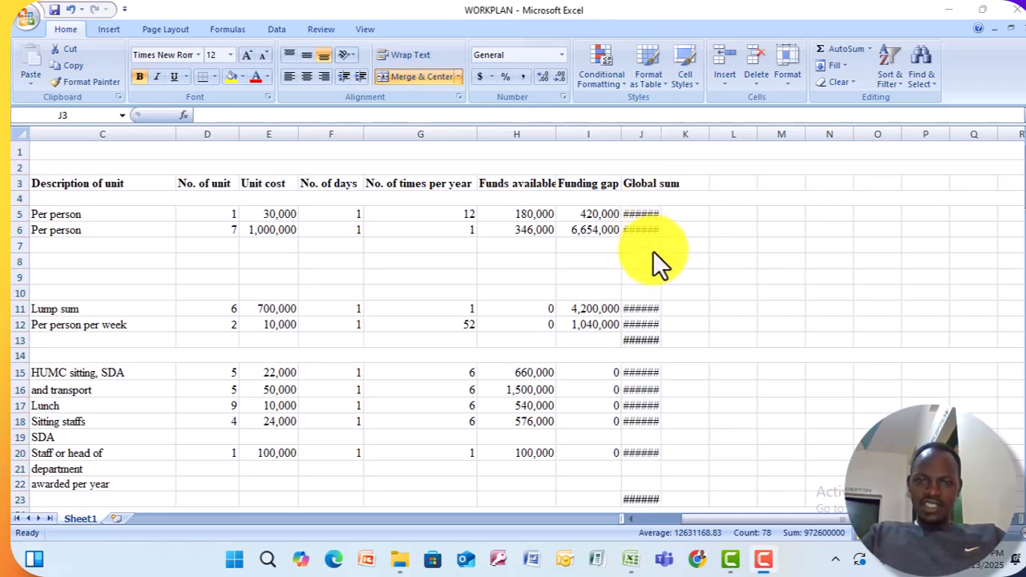
click(637, 132)
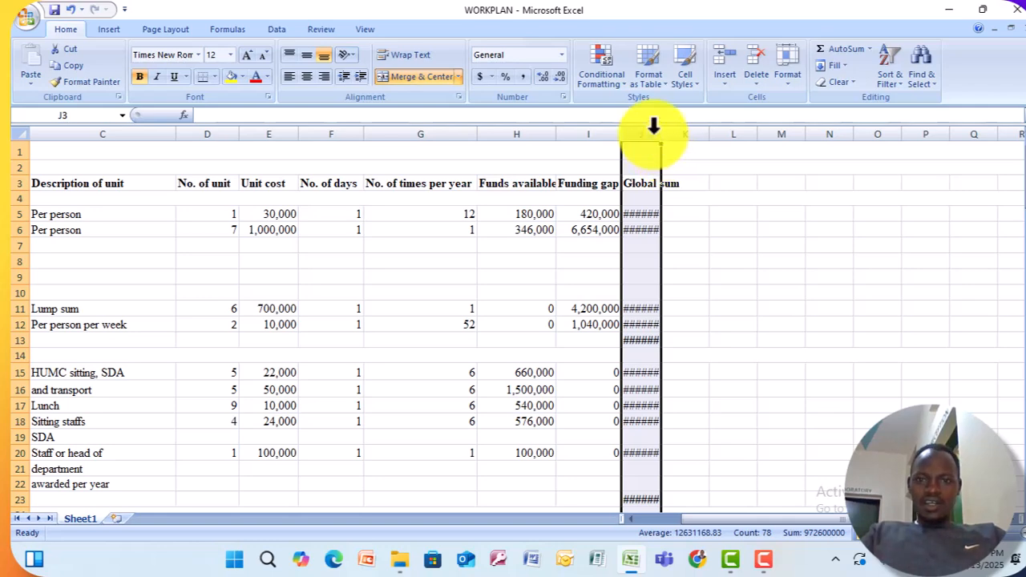
drag(659, 133, 697, 133)
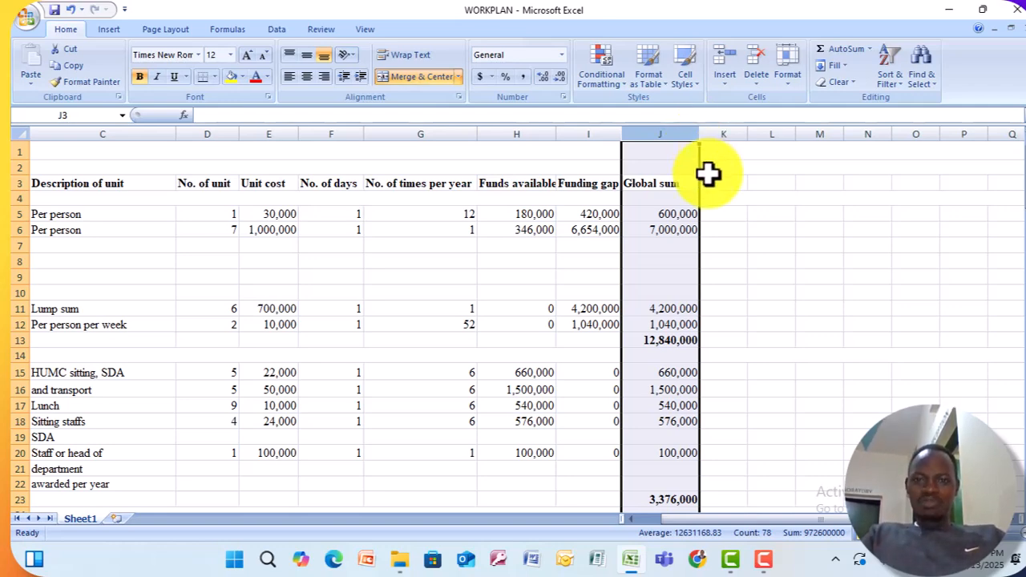
drag(696, 137, 658, 135)
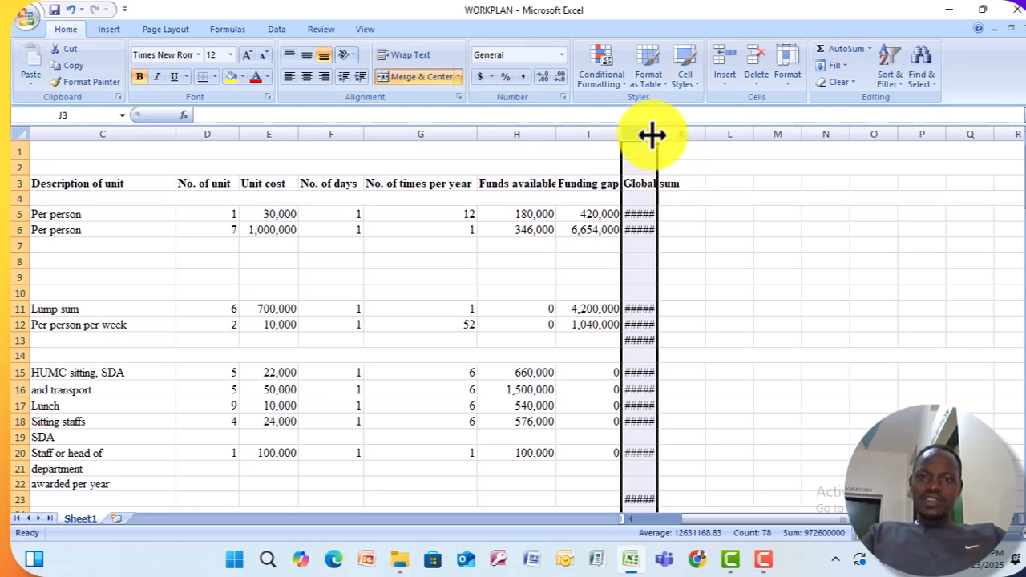
drag(651, 135, 675, 134)
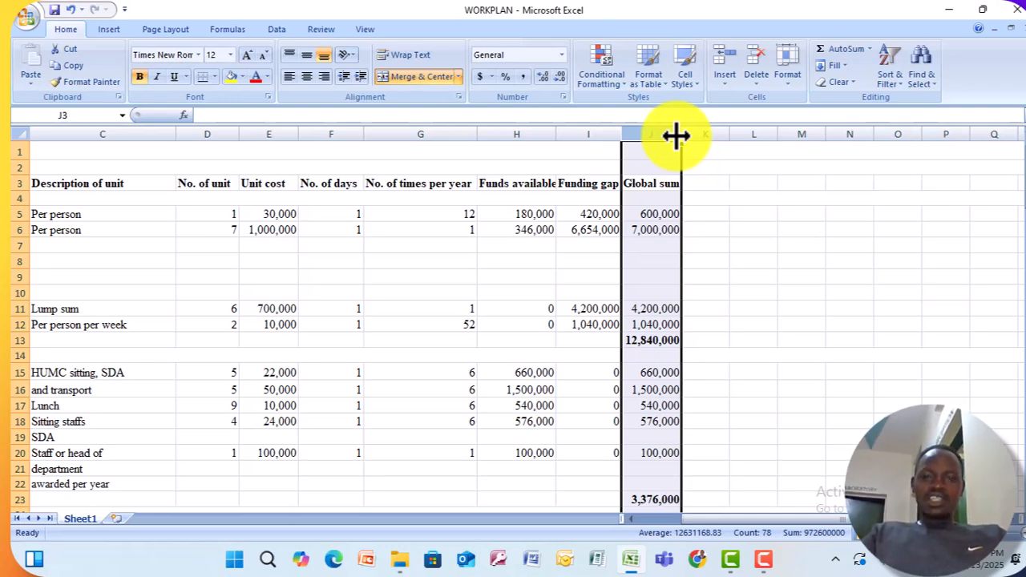
Enter the formula =H15-E15 in cell K15 to subtract the unit cost from the funds available.
click(704, 316)
click(694, 373)
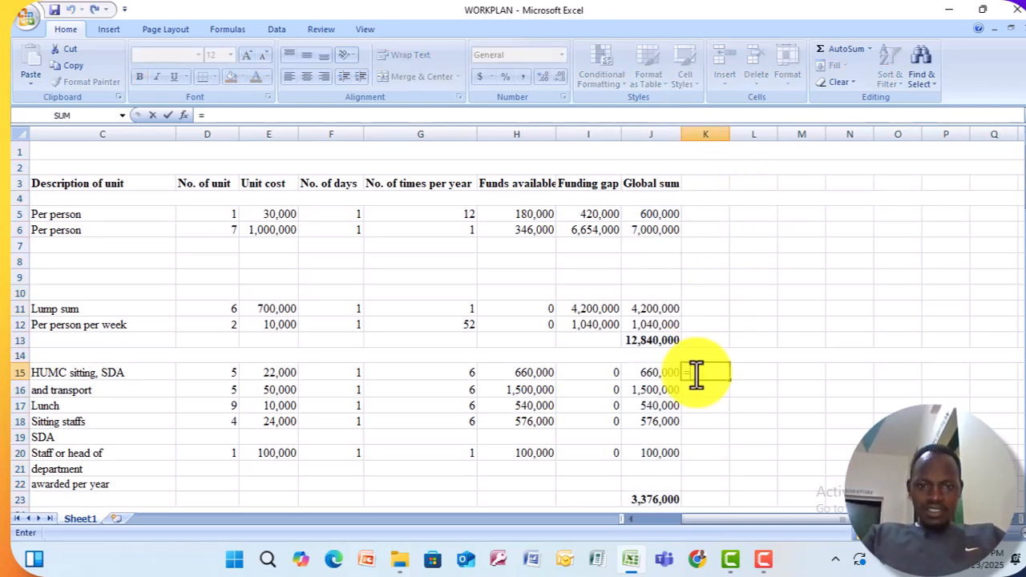
text(=)
click(520, 374)
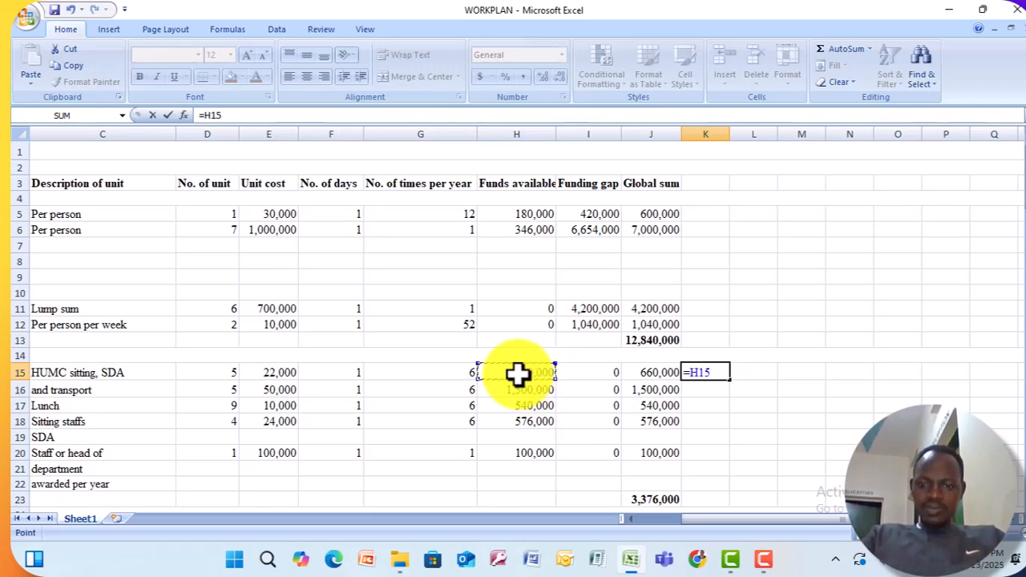
text(-)
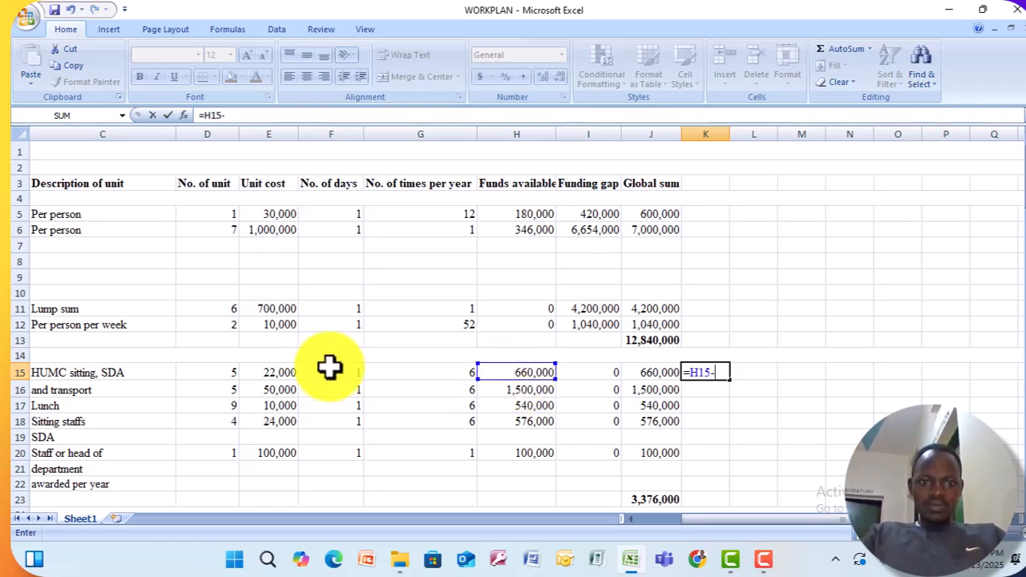
click(270, 372)
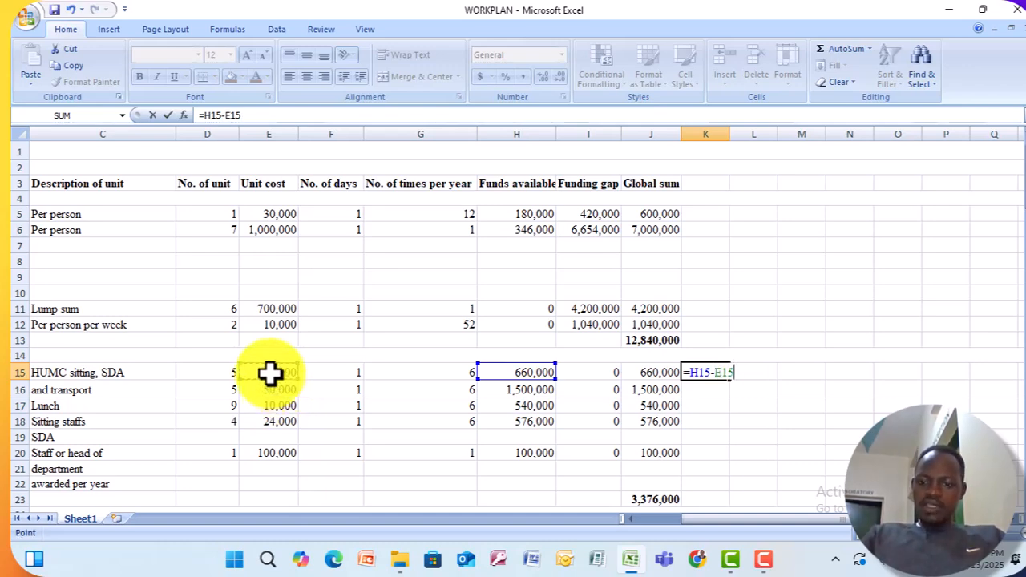
key(Return)
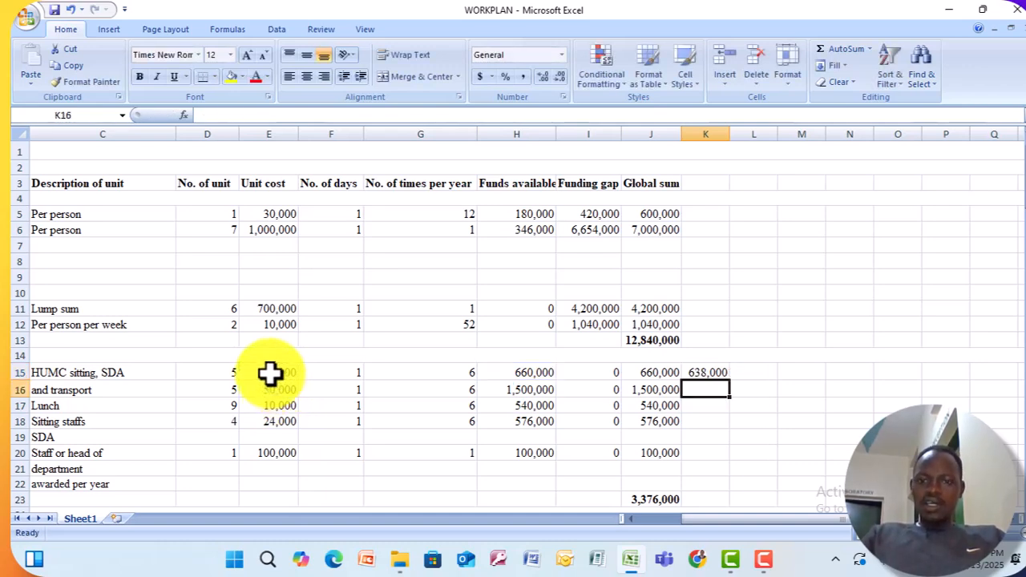
Fill the K15 formula down through K18 and widen column K so all the results fit.
click(710, 373)
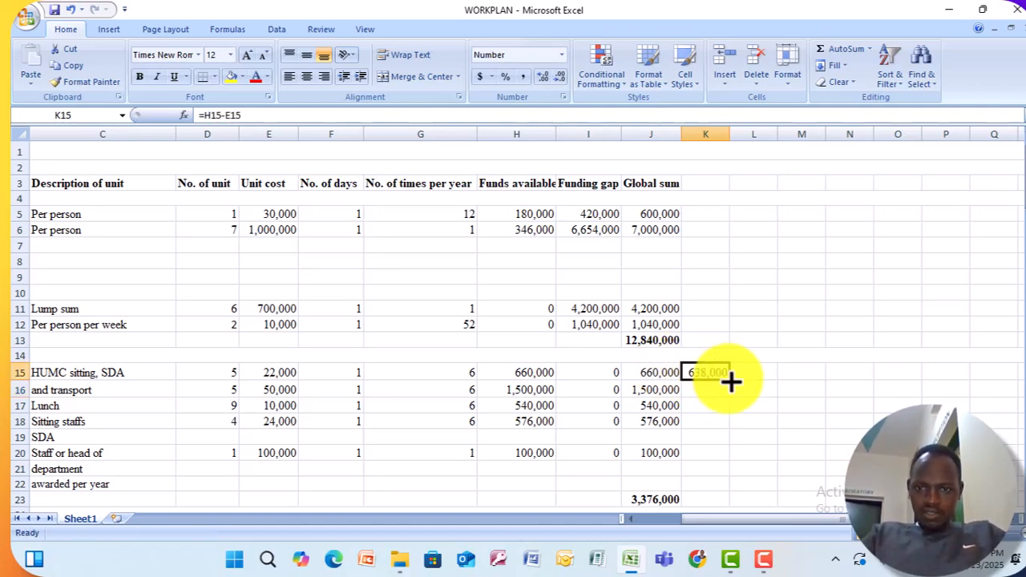
drag(731, 383, 725, 431)
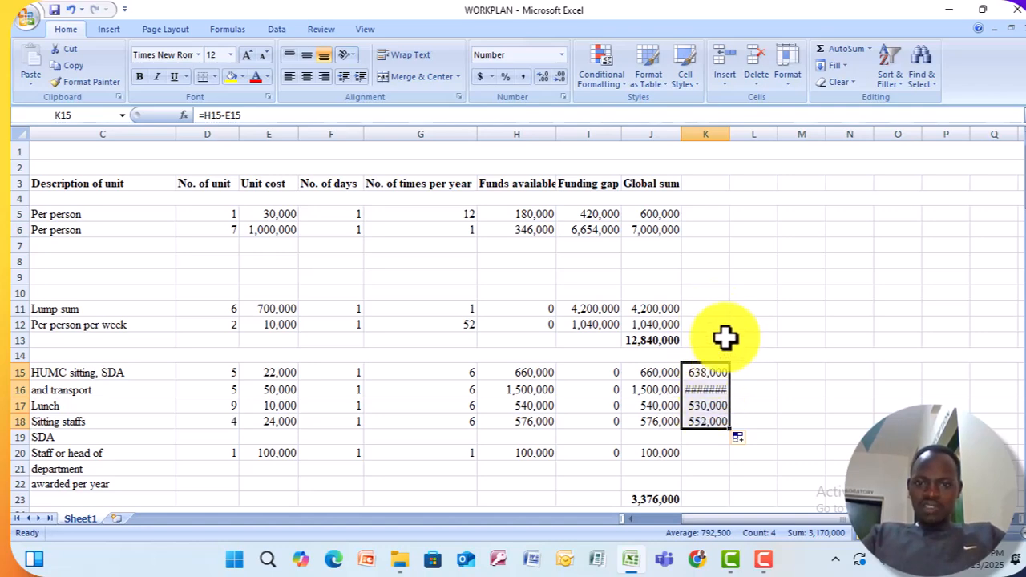
click(700, 128)
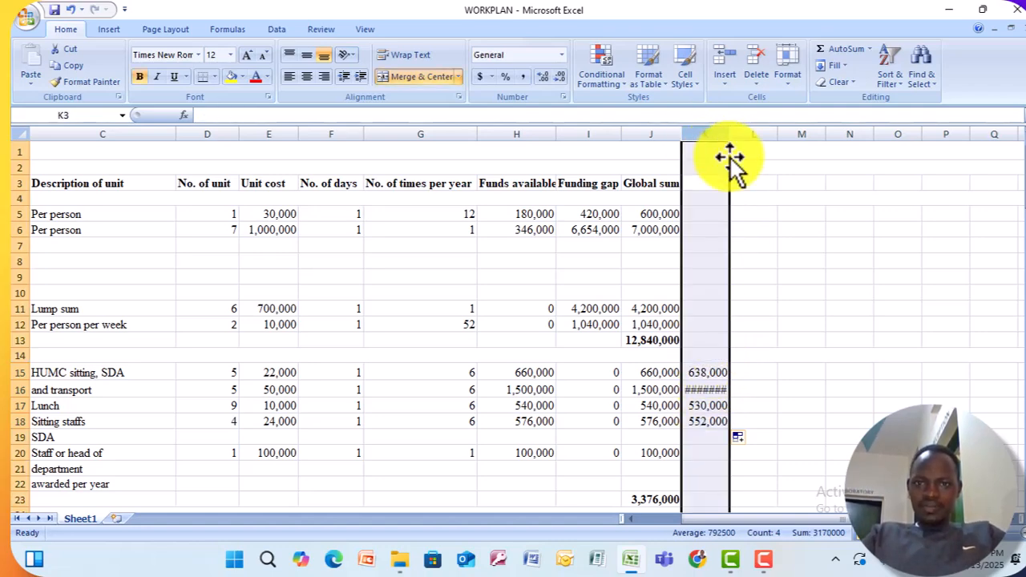
drag(727, 131, 753, 133)
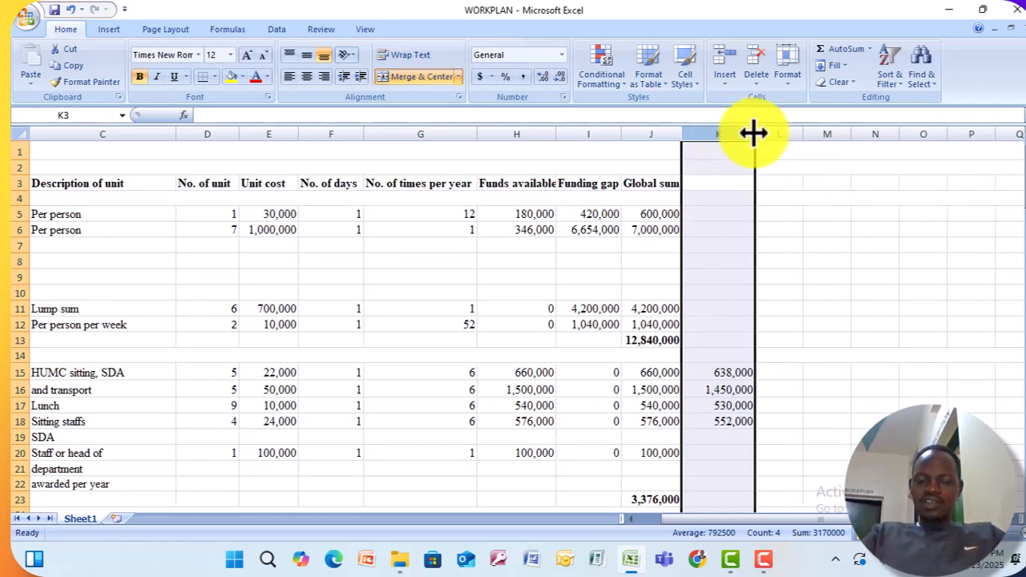
Replace the unit cost in cell E16 with the text "come".
click(705, 371)
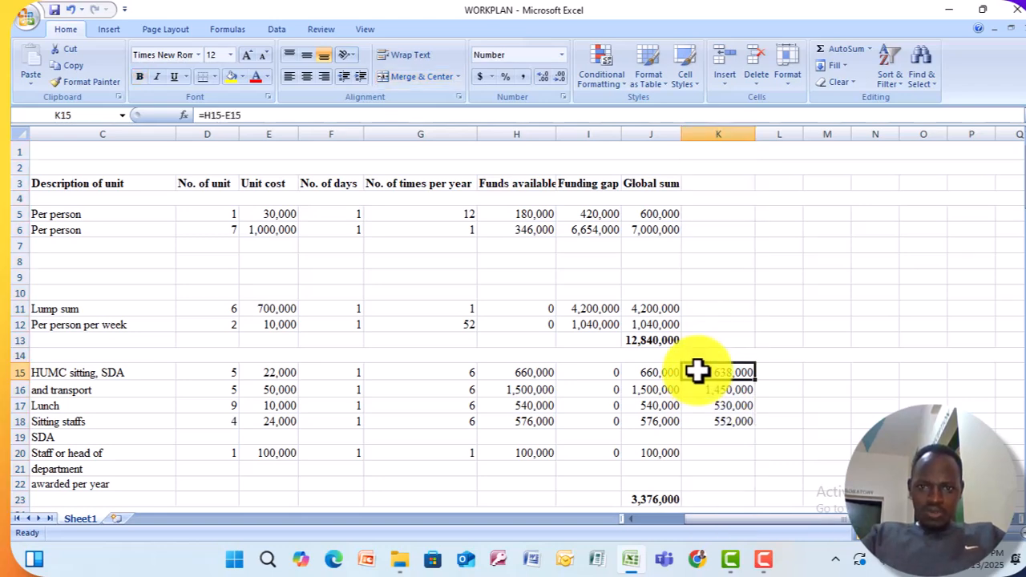
click(275, 373)
click(274, 393)
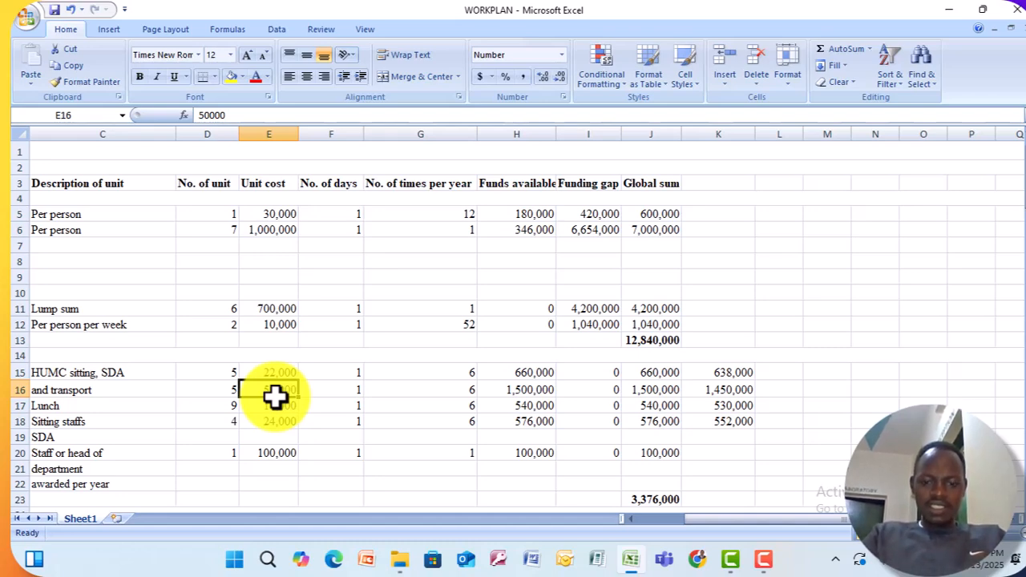
text(co)
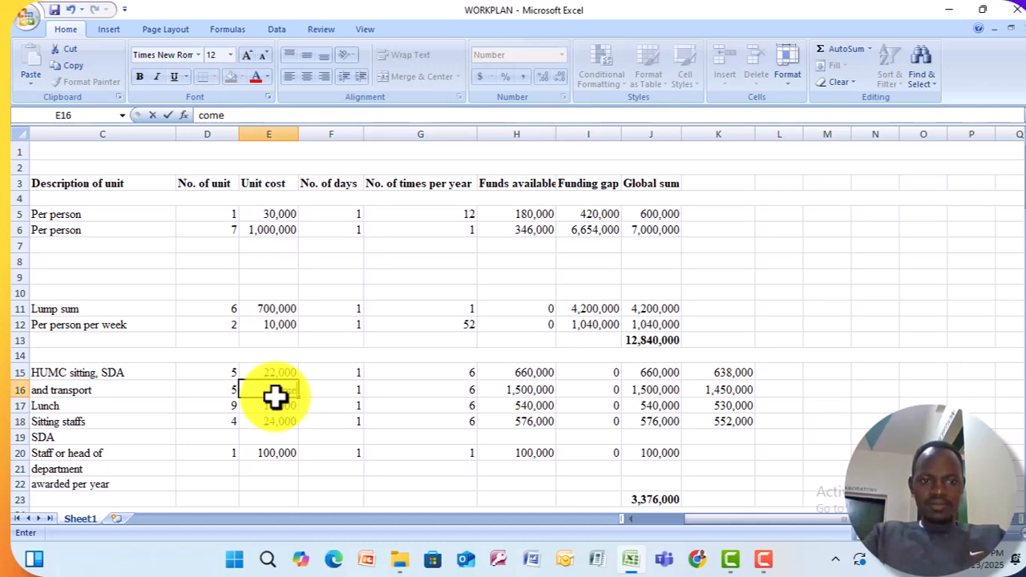
text(me)
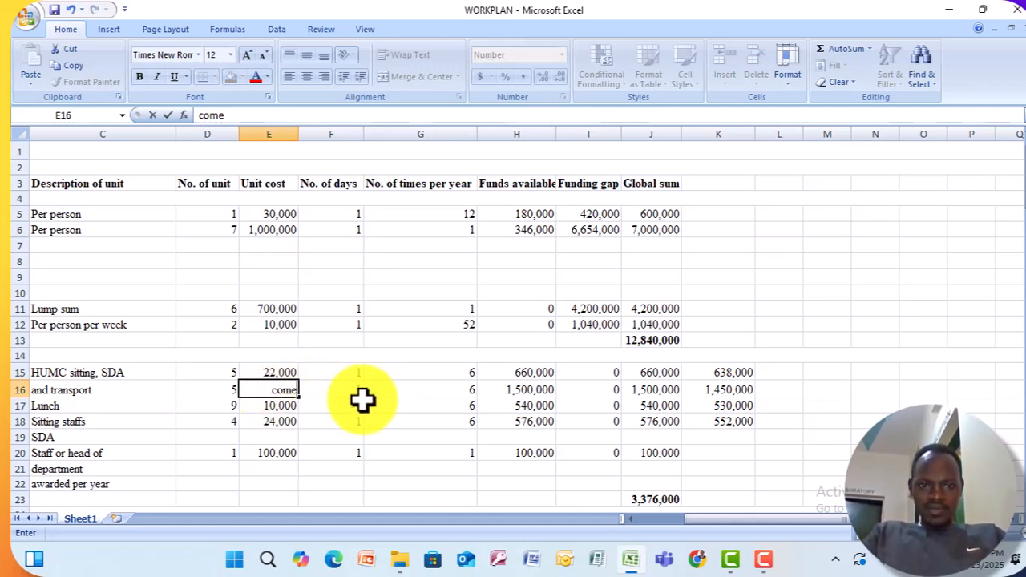
click(346, 393)
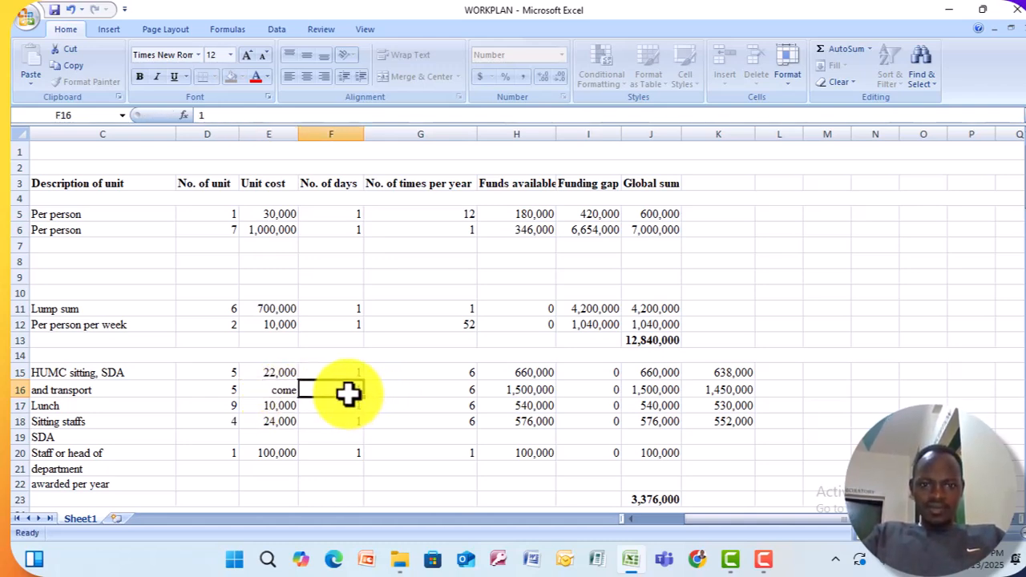
Change the formula in cell K16 to =H16-SUM(E16) and compare it with the one in K15.
click(722, 390)
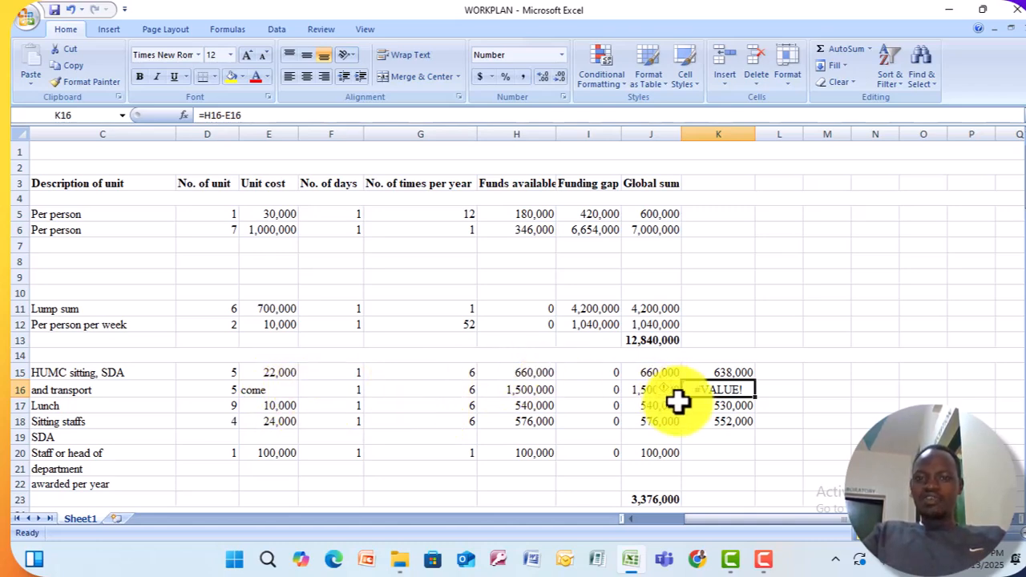
click(229, 115)
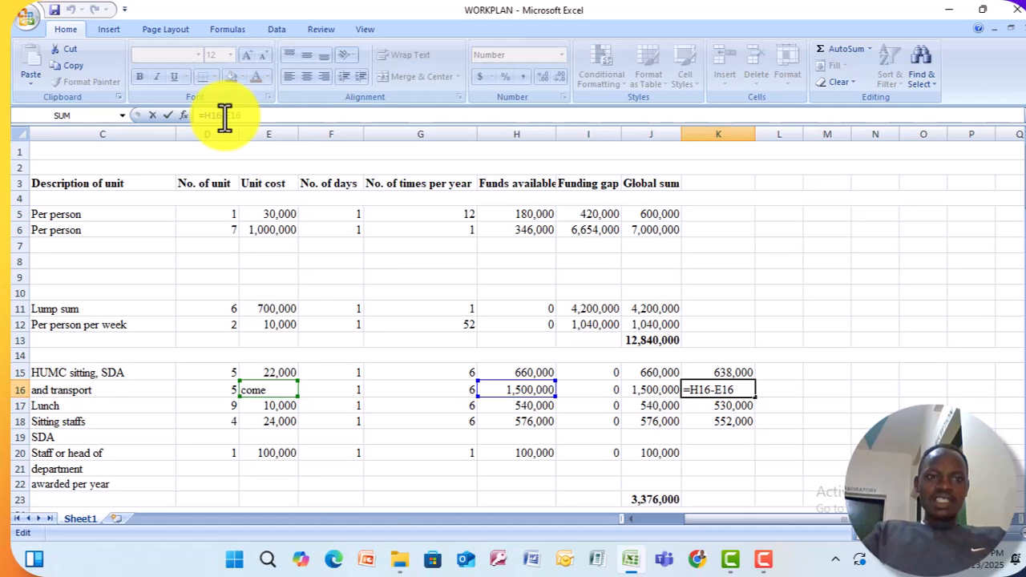
text(sum)
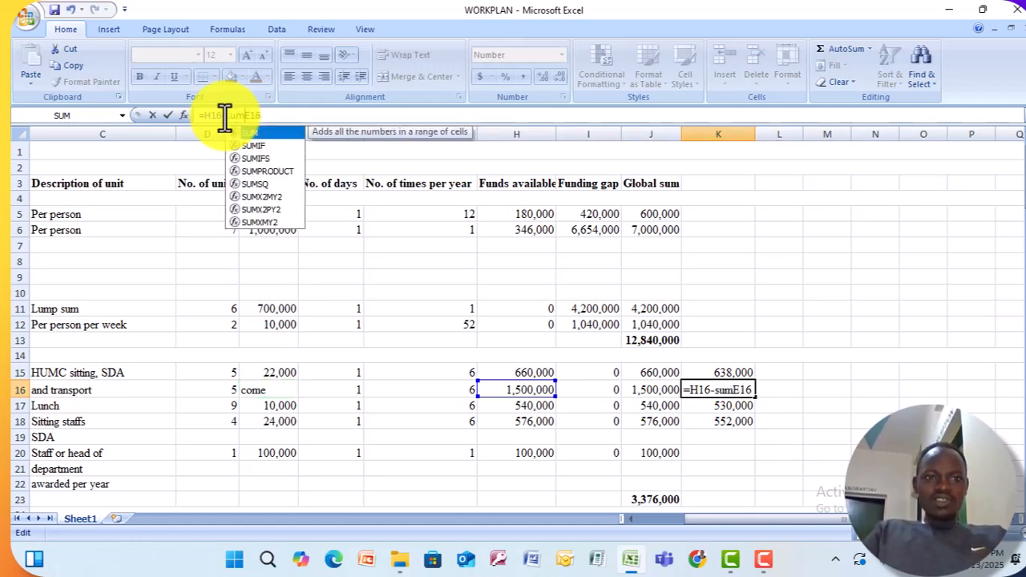
text(()
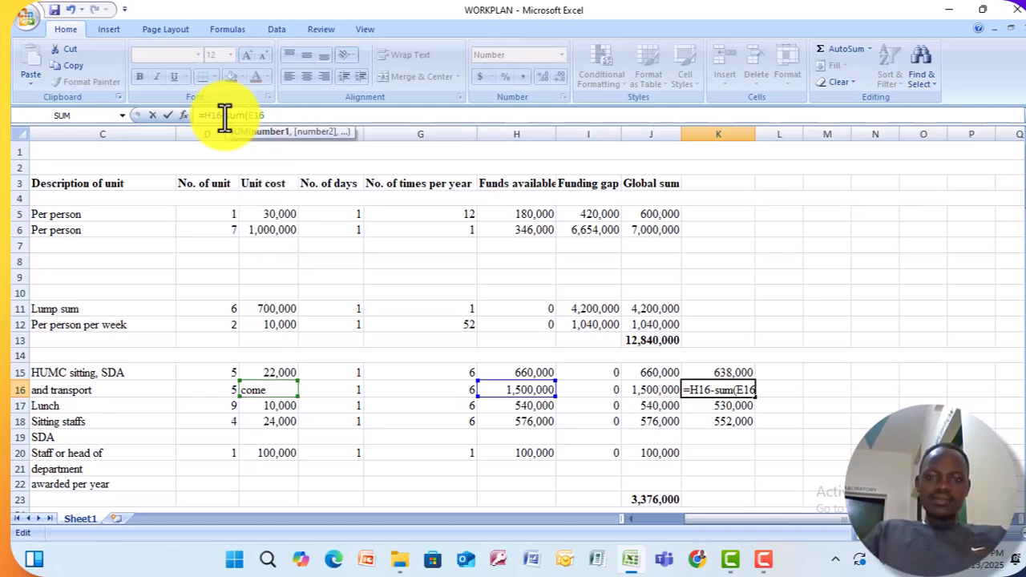
key(Right)
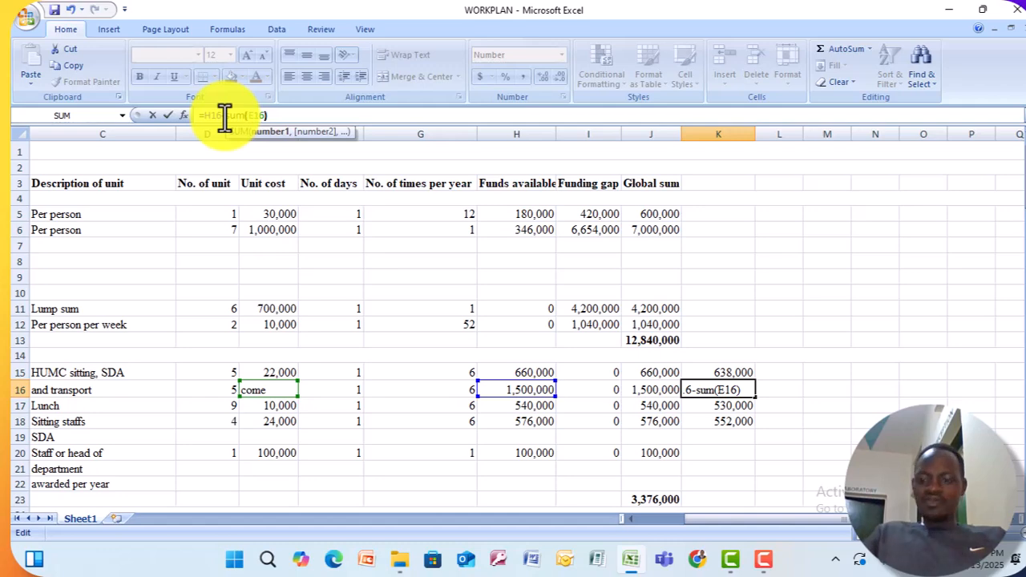
key(Return)
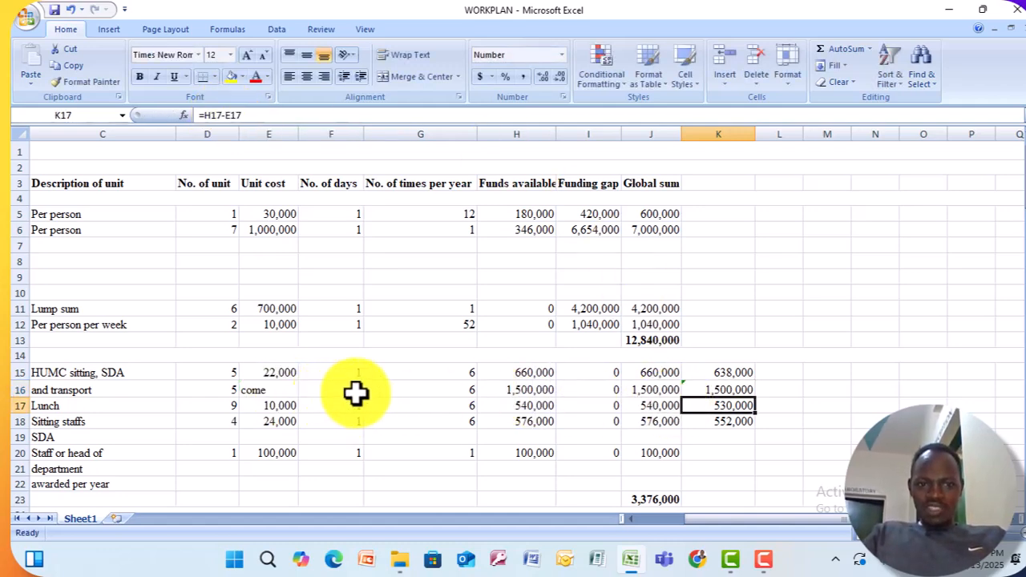
click(726, 372)
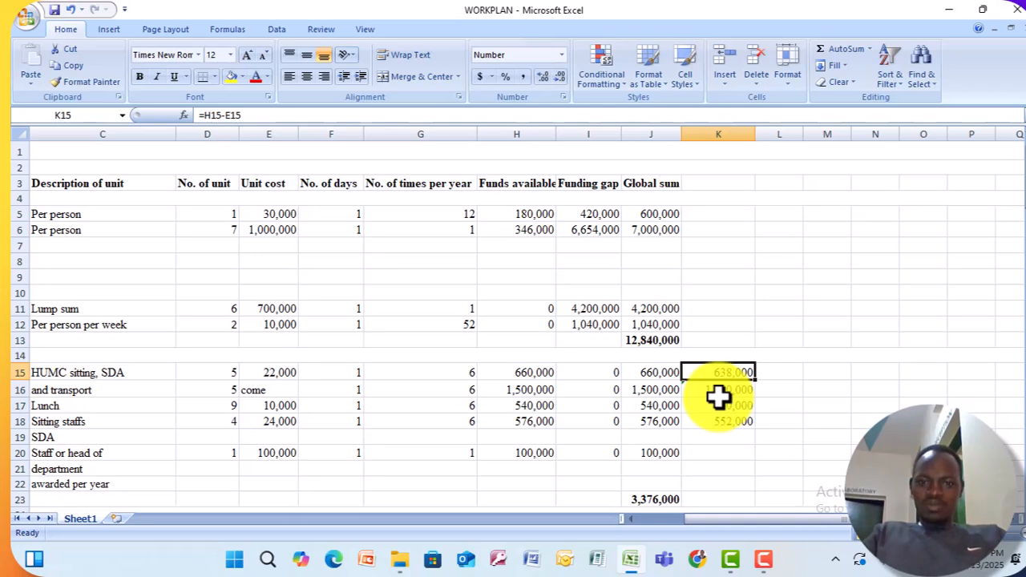
click(724, 390)
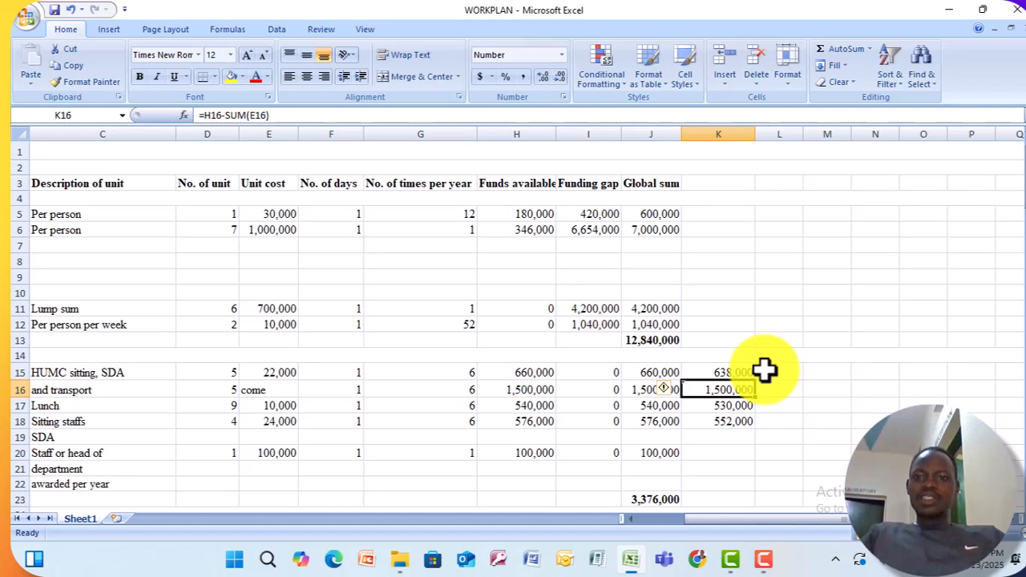
Enter the formula =add(J15:K15) with the invalid function name "add" in cell L15.
click(766, 370)
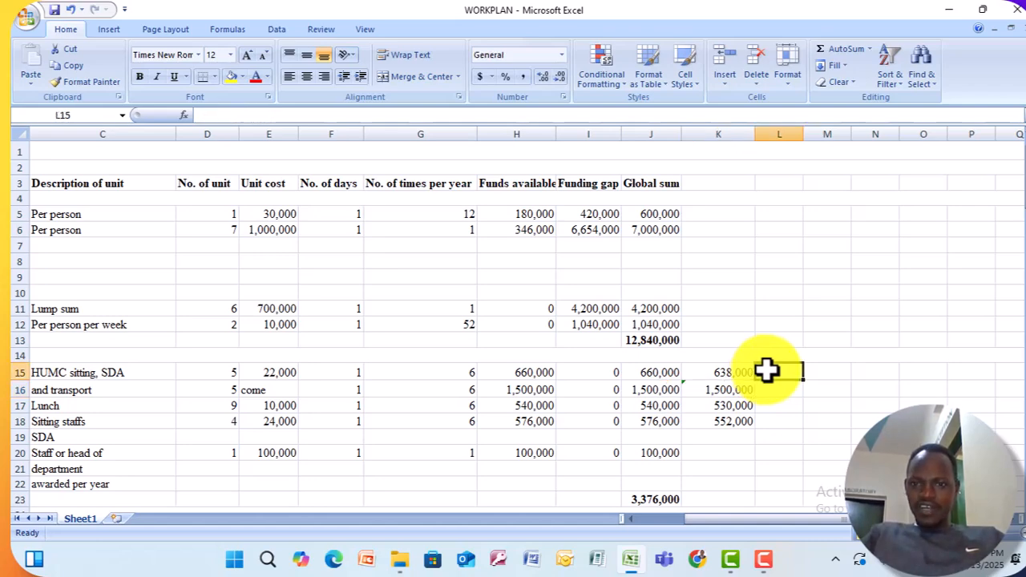
text(=)
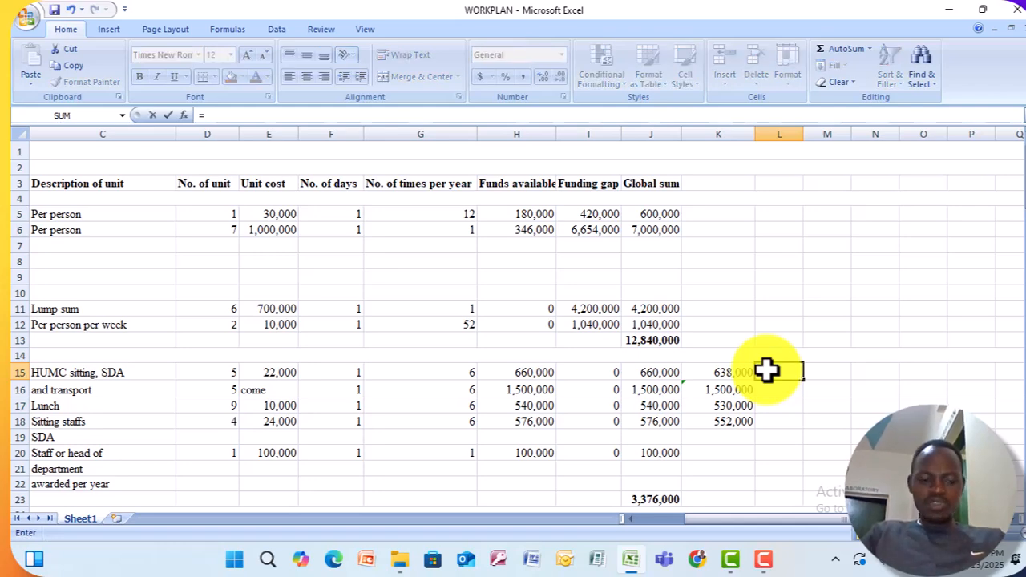
text(add)
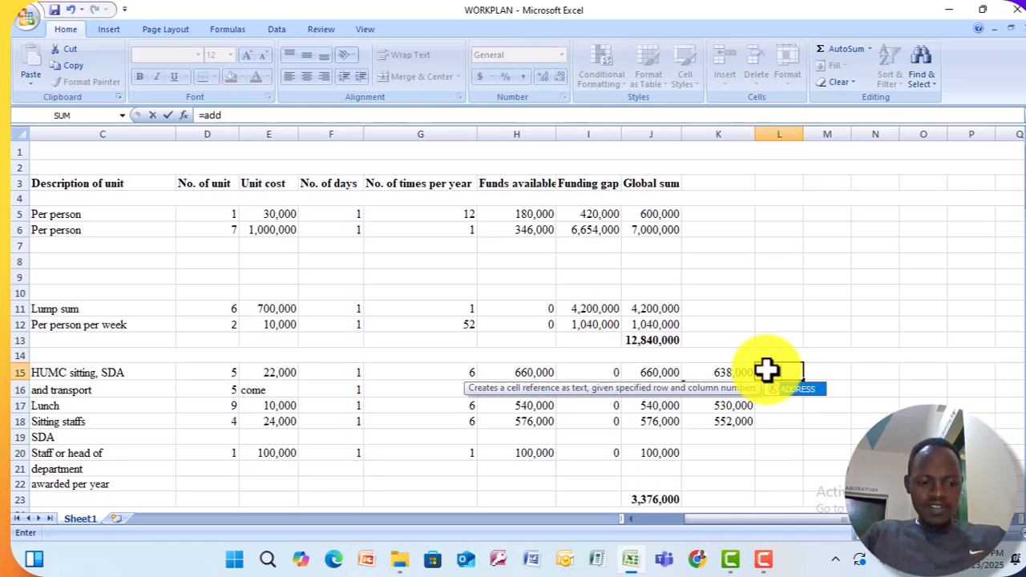
text(()
click(728, 373)
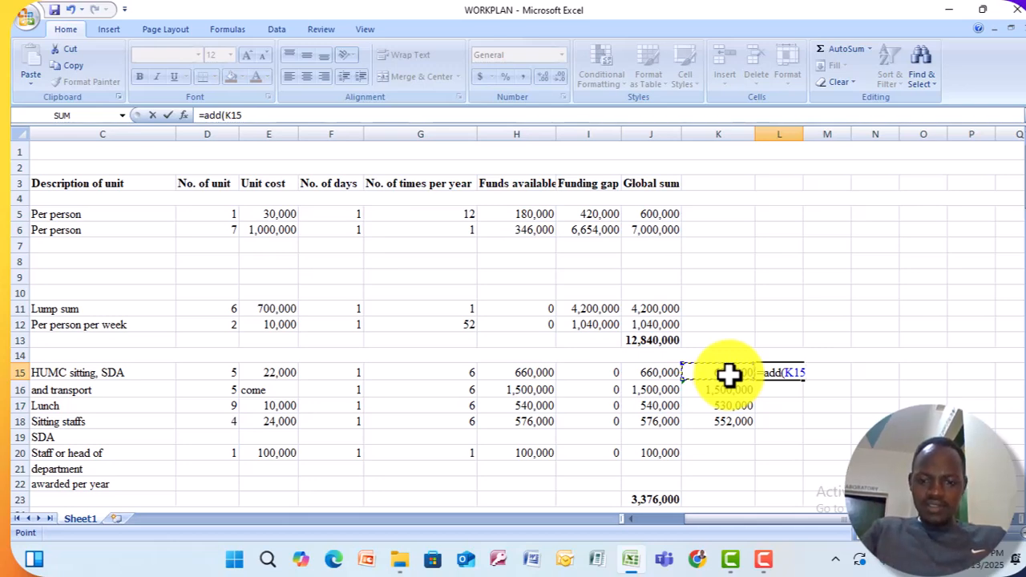
key(F8)
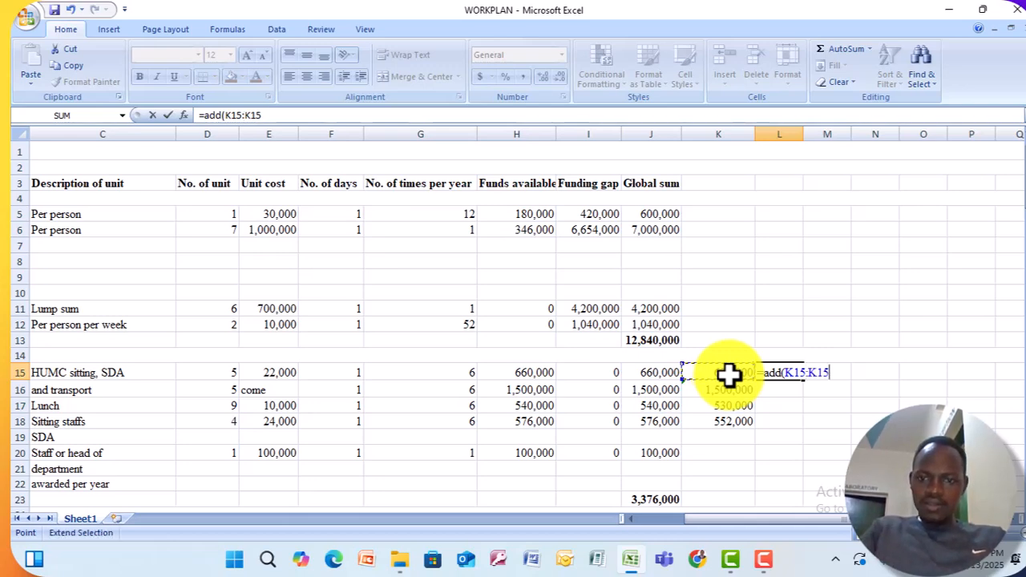
click(651, 377)
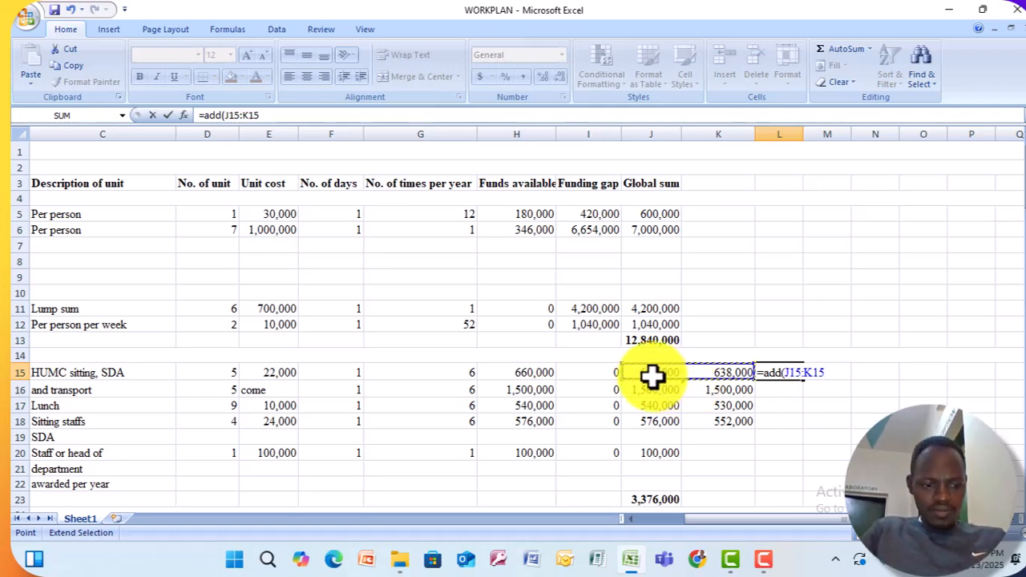
text())
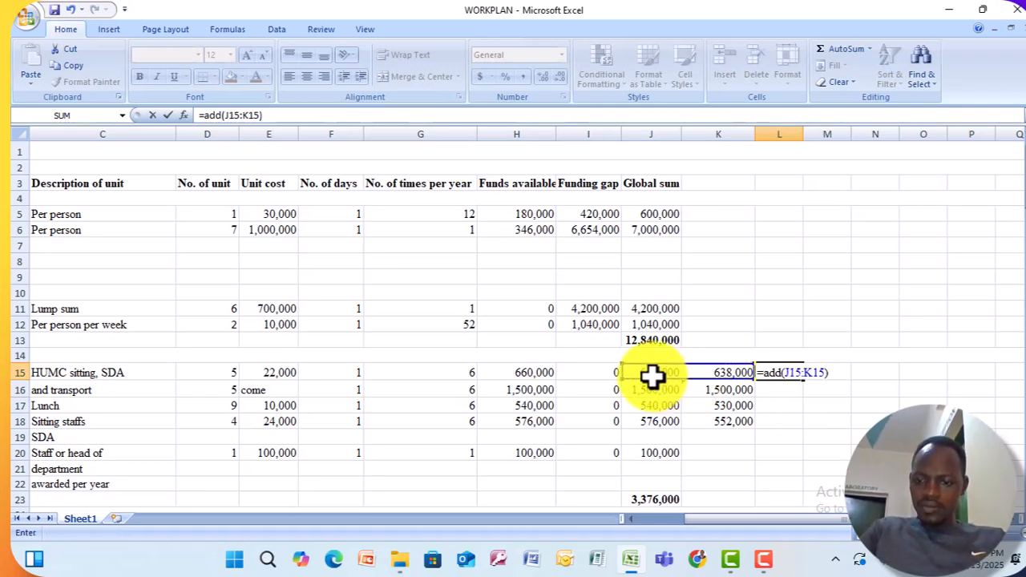
key(Return)
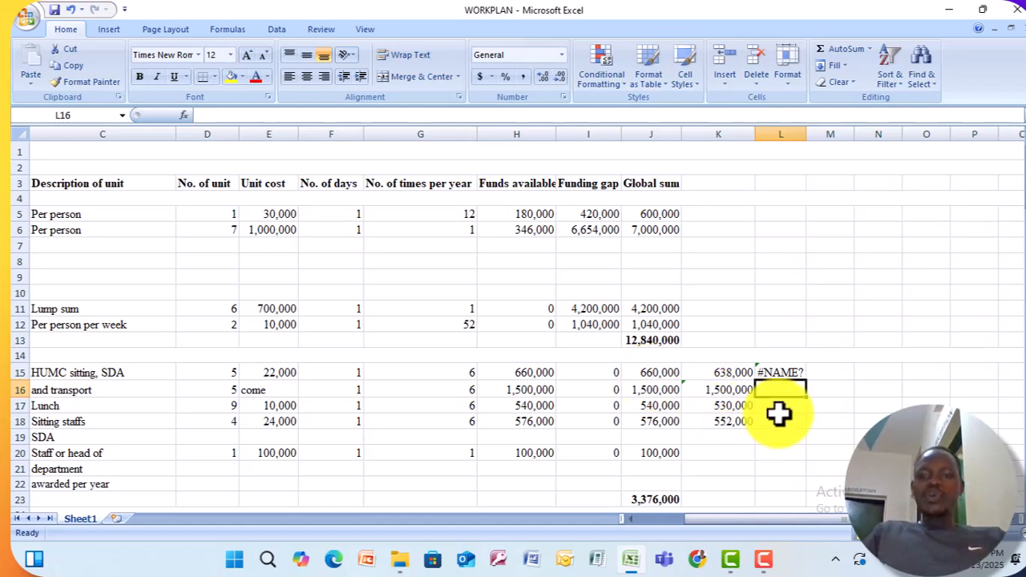
Correct the formula in cell L15 to =sum(J15:K15) and fill it down through L18.
click(793, 373)
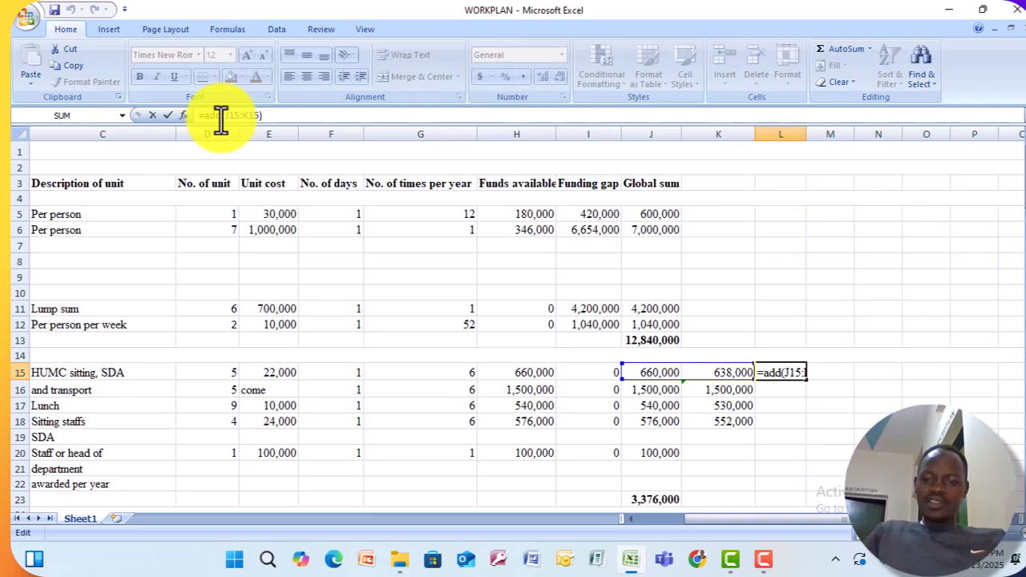
key(BackSpace)
key(BackSpace)
key(BackSpace)
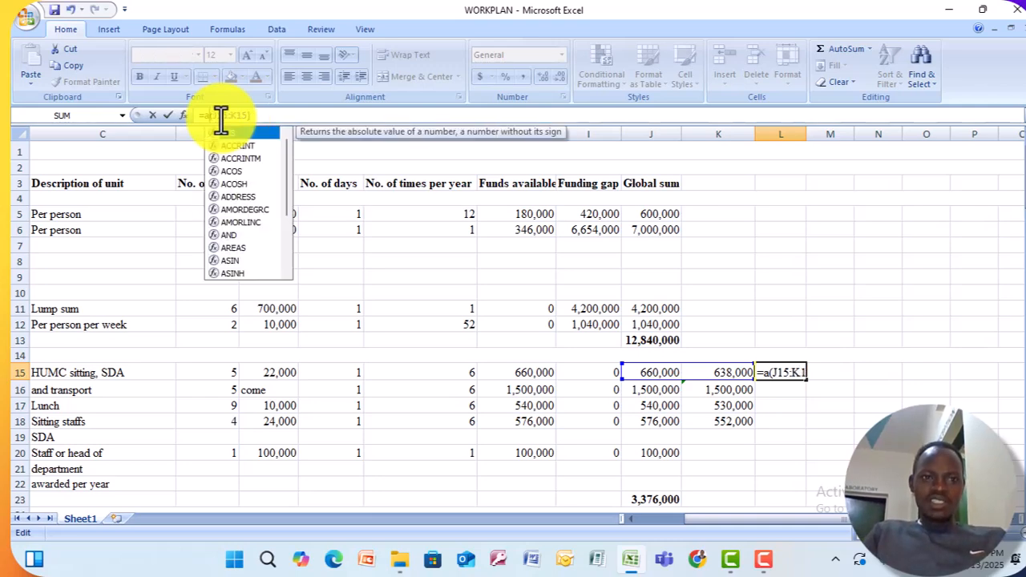
text(sum)
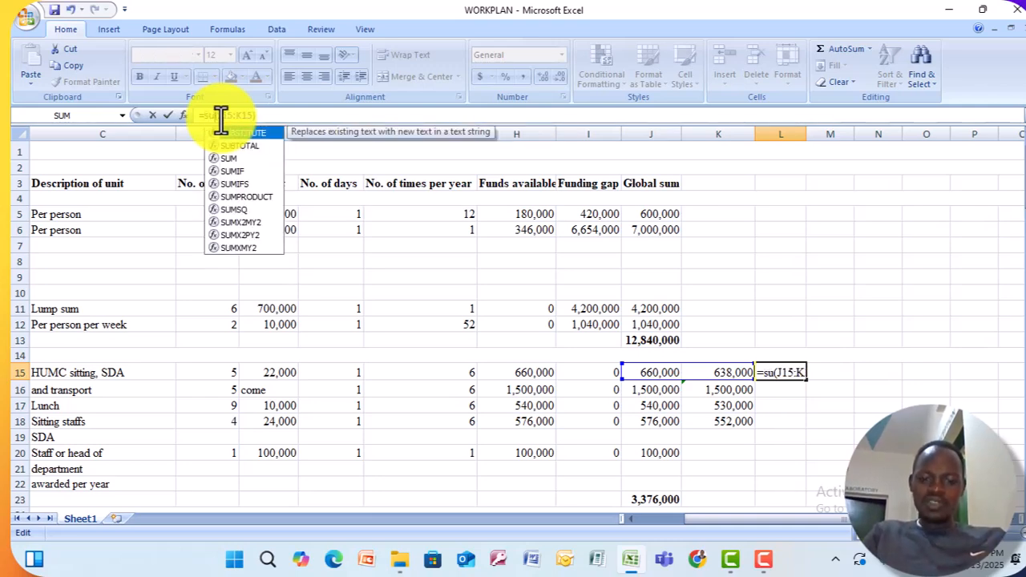
click(268, 121)
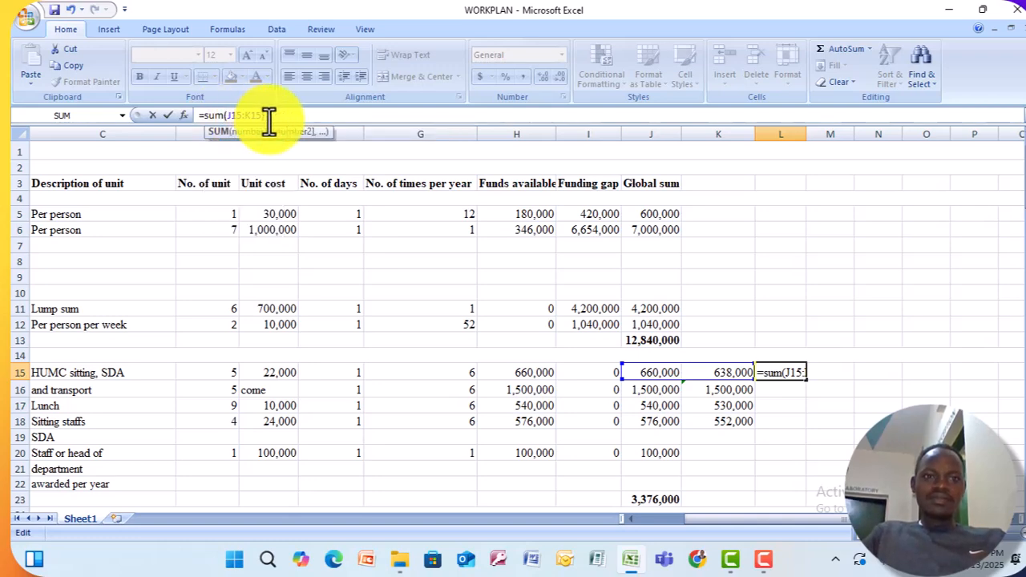
key(Return)
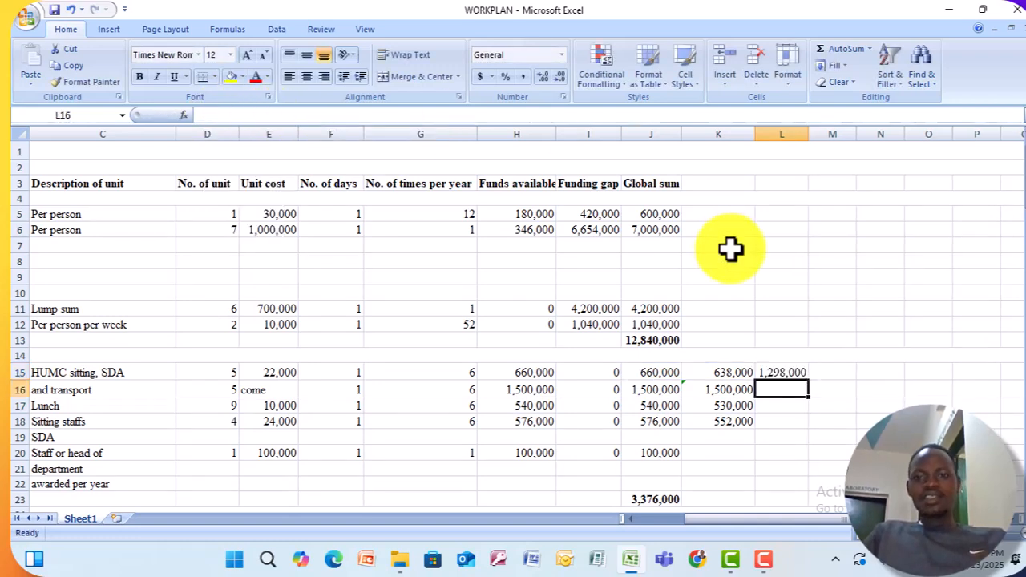
click(783, 372)
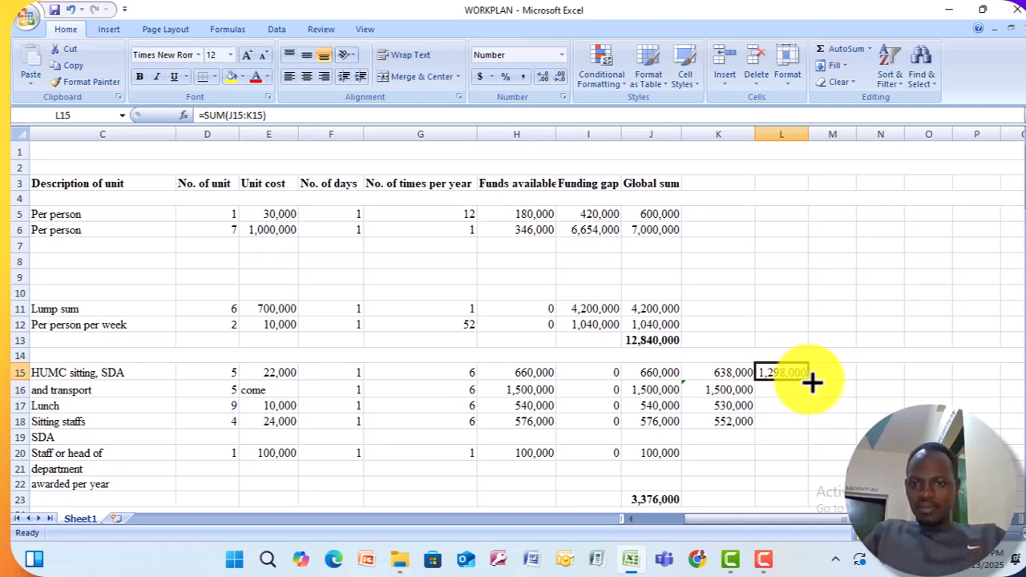
drag(812, 382, 807, 431)
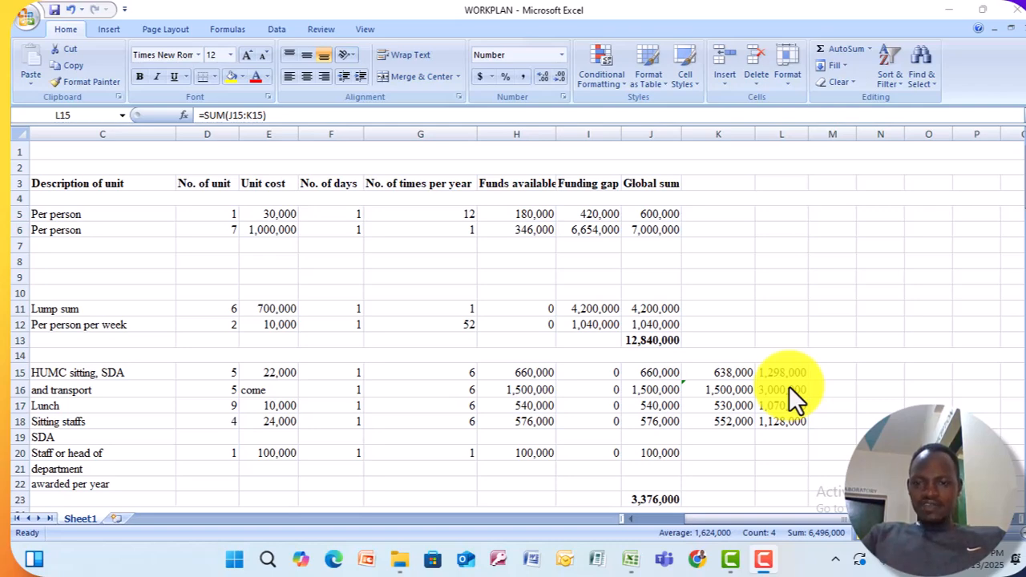
Enter the formula =J15-K15 in cell M15 and fill it down through M18.
click(816, 372)
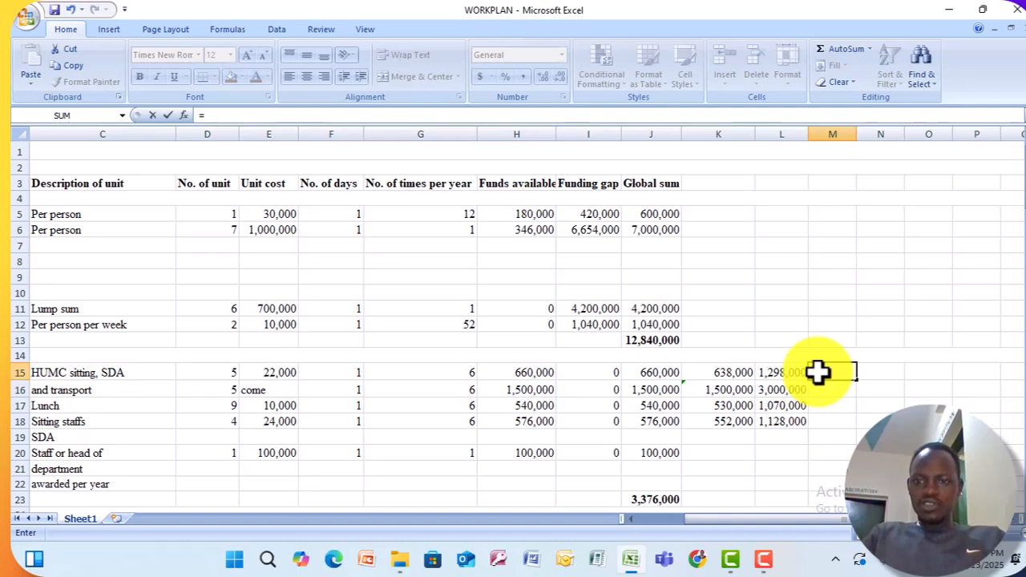
text(=)
click(647, 377)
text(-)
click(712, 377)
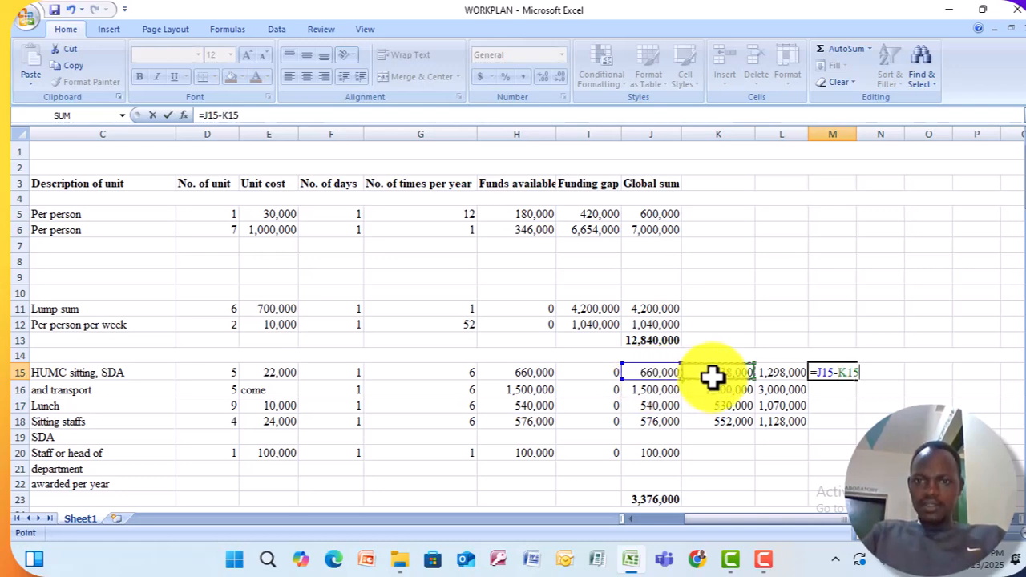
key(Return)
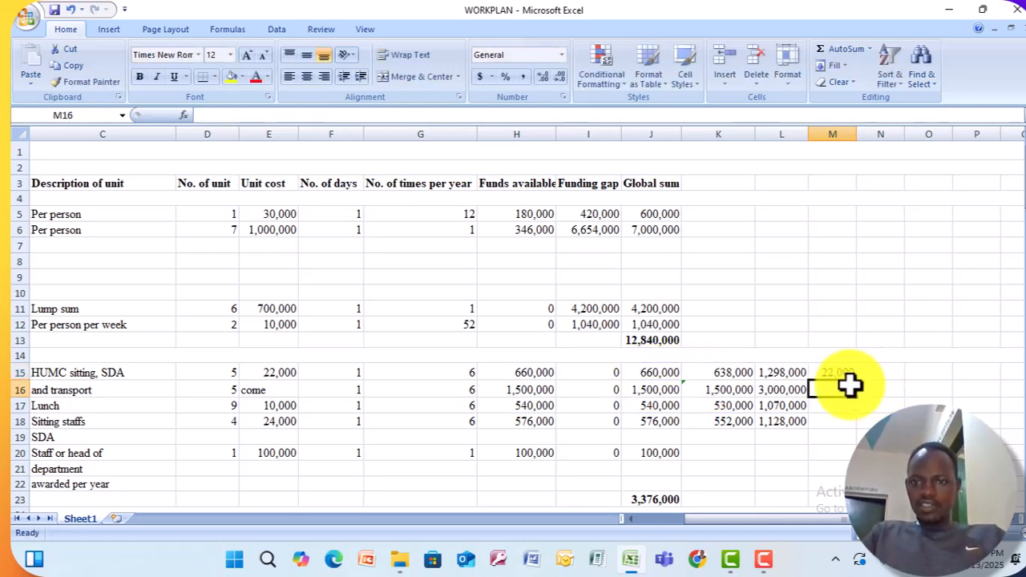
click(838, 373)
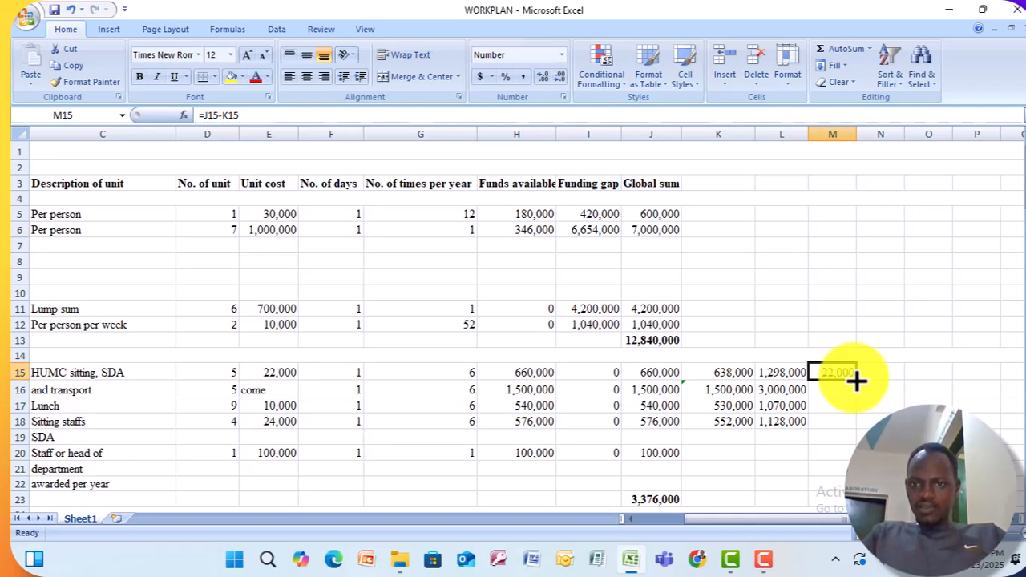
drag(856, 381, 858, 427)
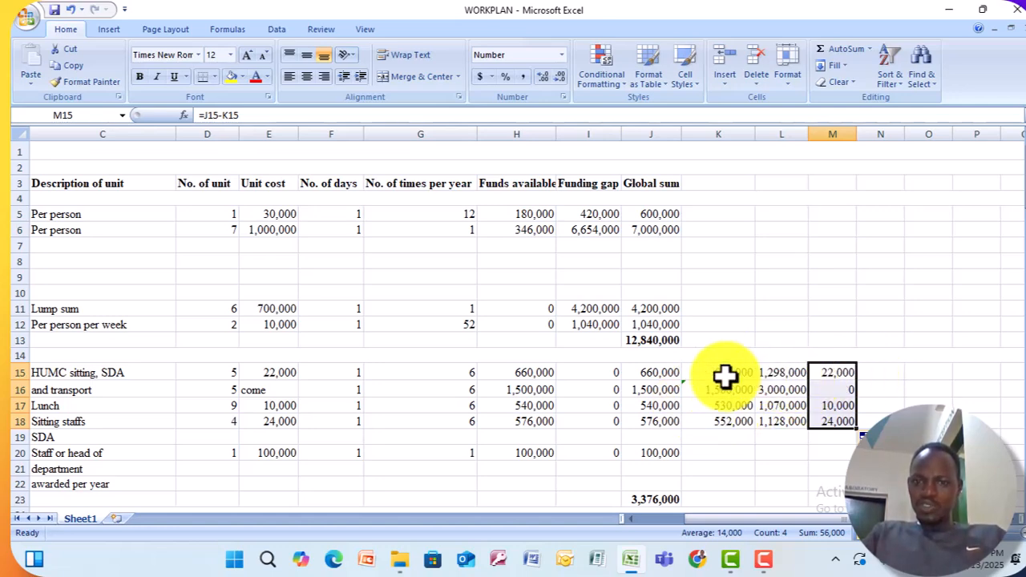
Delete the whole of column K, which the neighbouring formulas refer to, and undo the deletion.
click(713, 129)
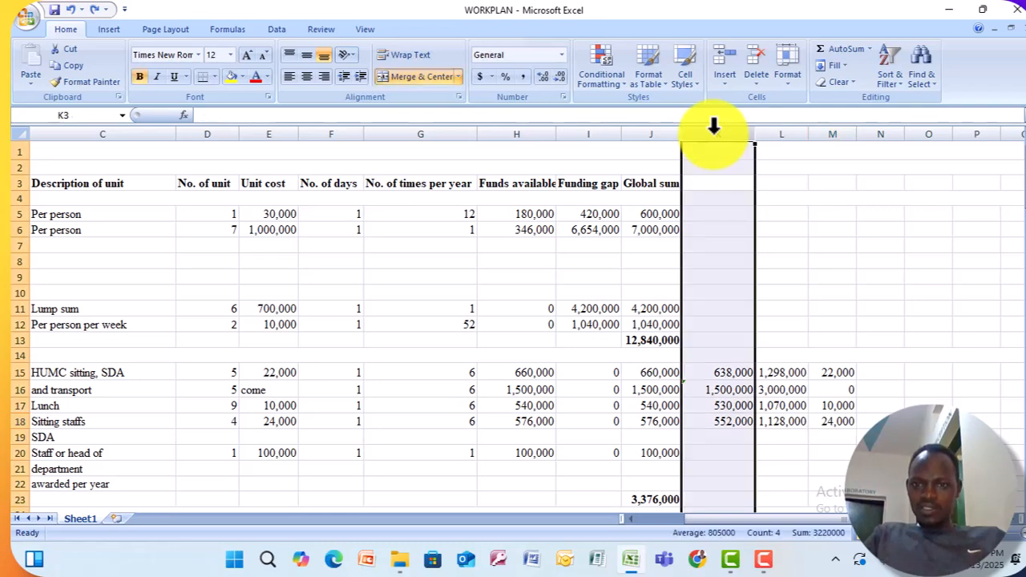
right_click(713, 126)
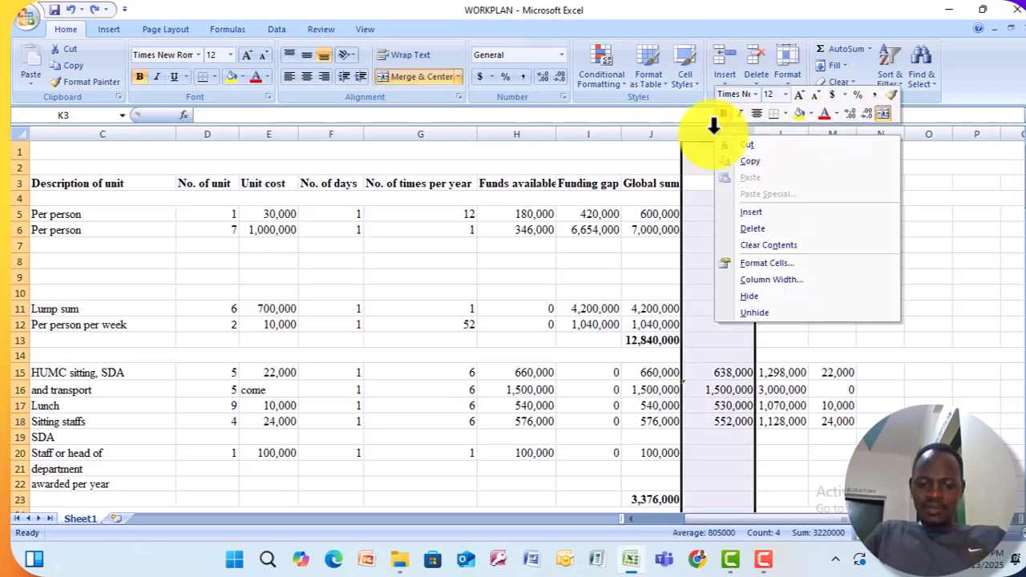
click(745, 232)
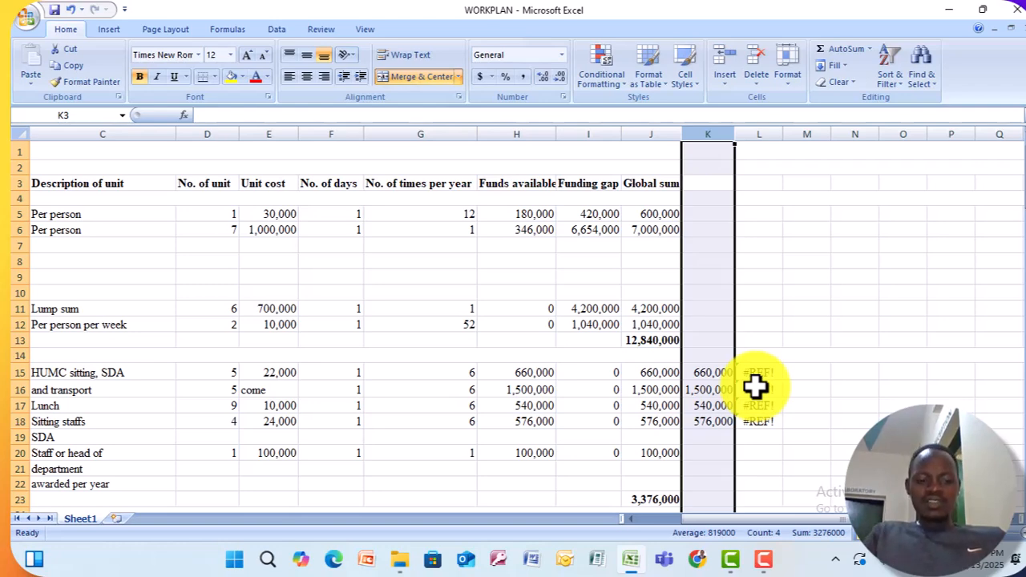
key(ctrl+z)
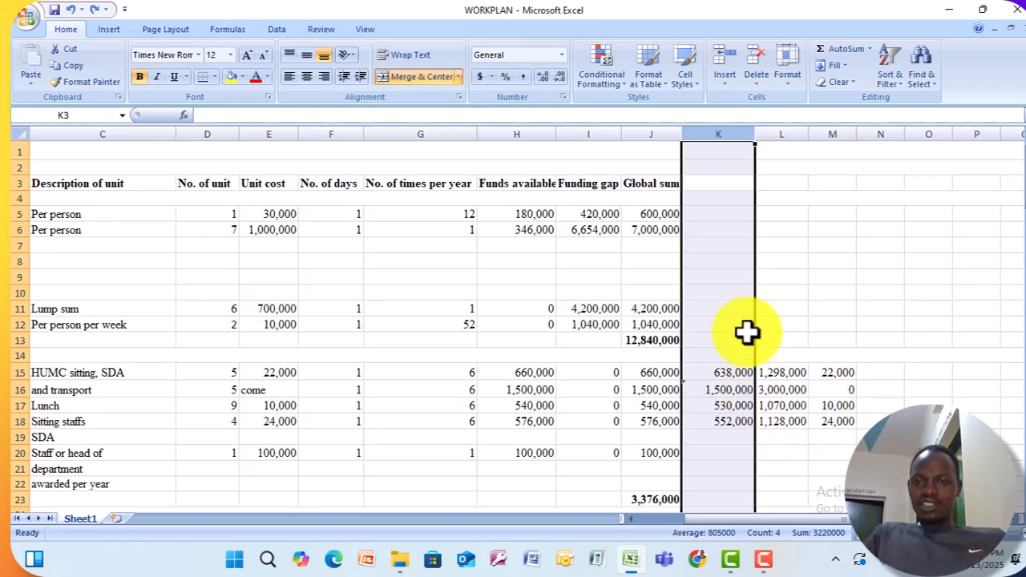
Enter the formula =J15/I15 in cell N15 to divide the global sum by the funding gap, and fill it down through N18.
click(876, 374)
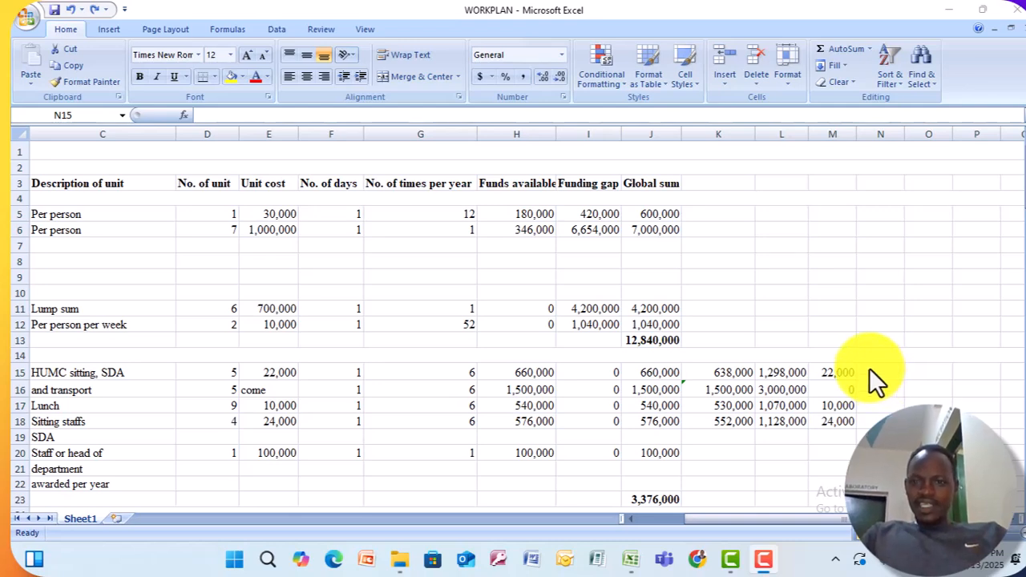
click(872, 370)
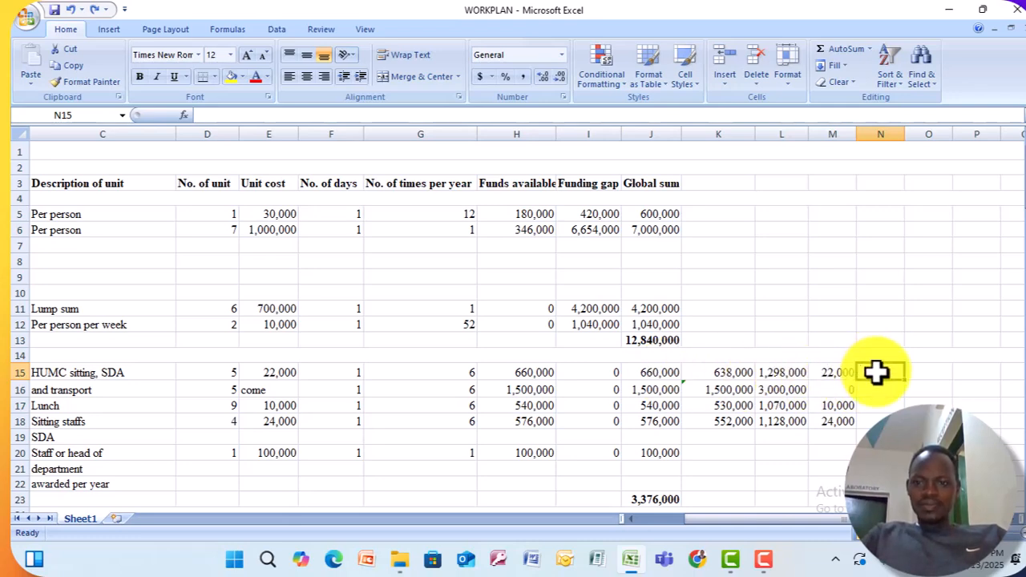
text(=)
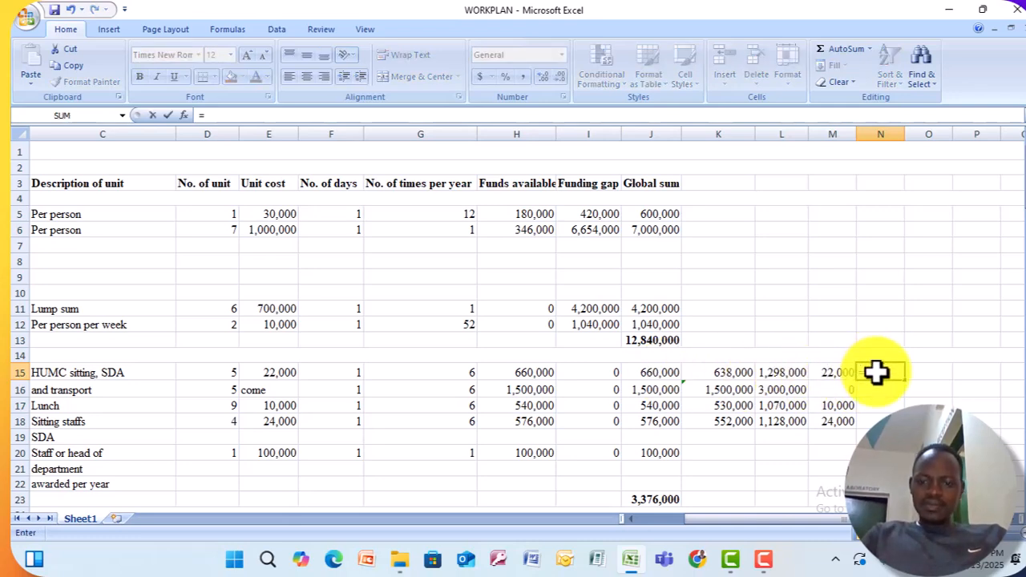
click(657, 378)
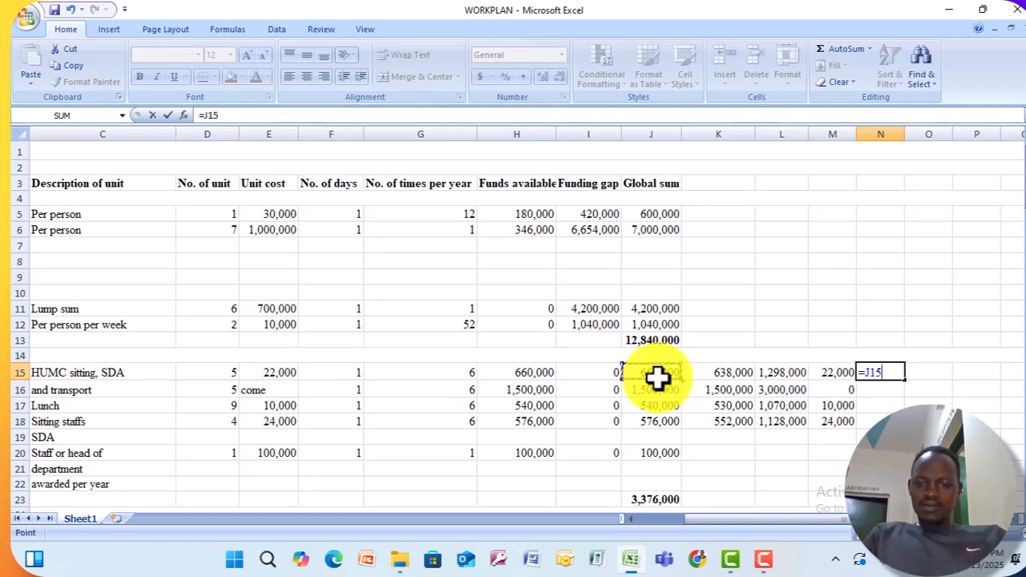
text(/)
click(616, 374)
key(Return)
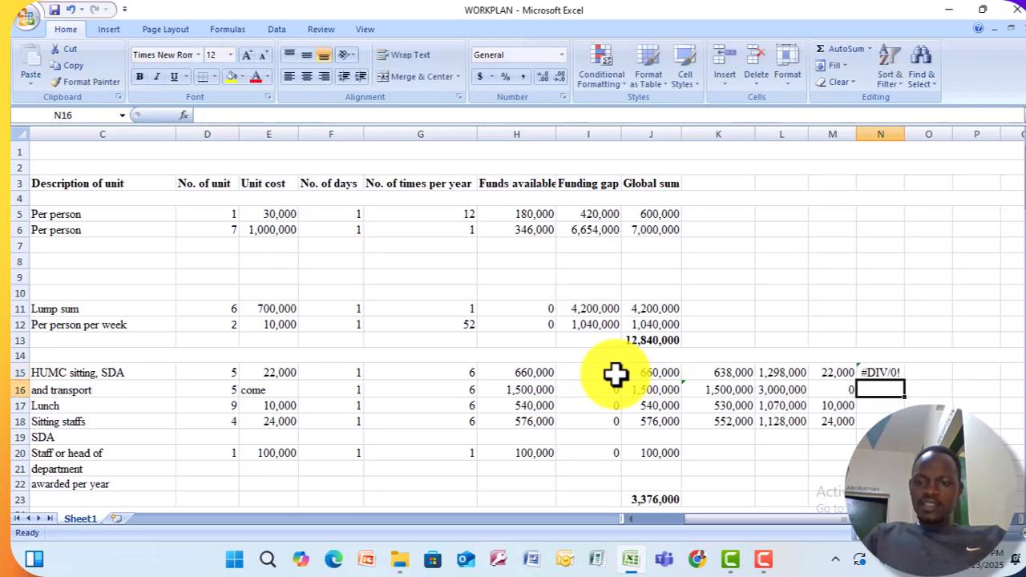
click(890, 372)
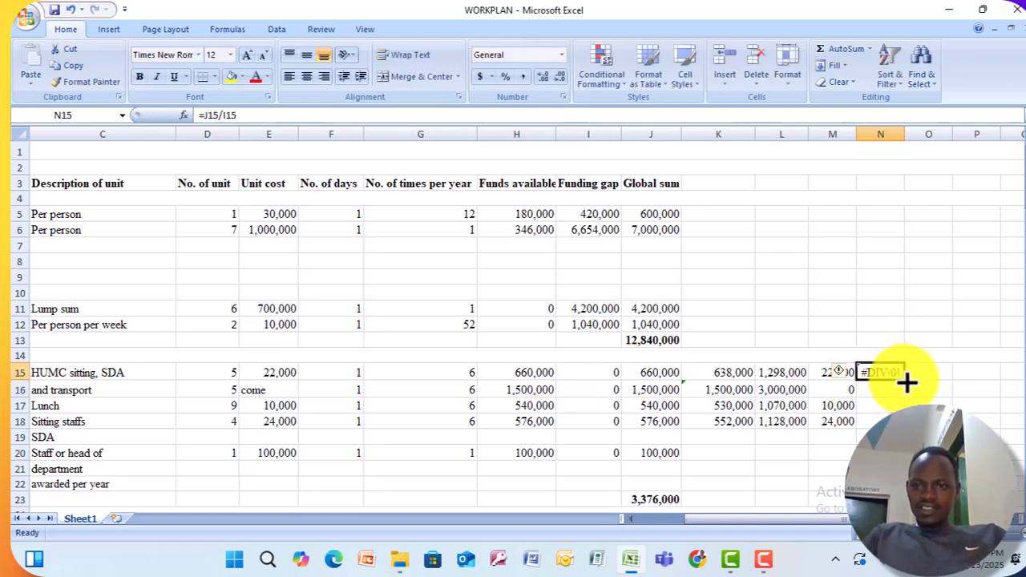
drag(904, 381, 891, 418)
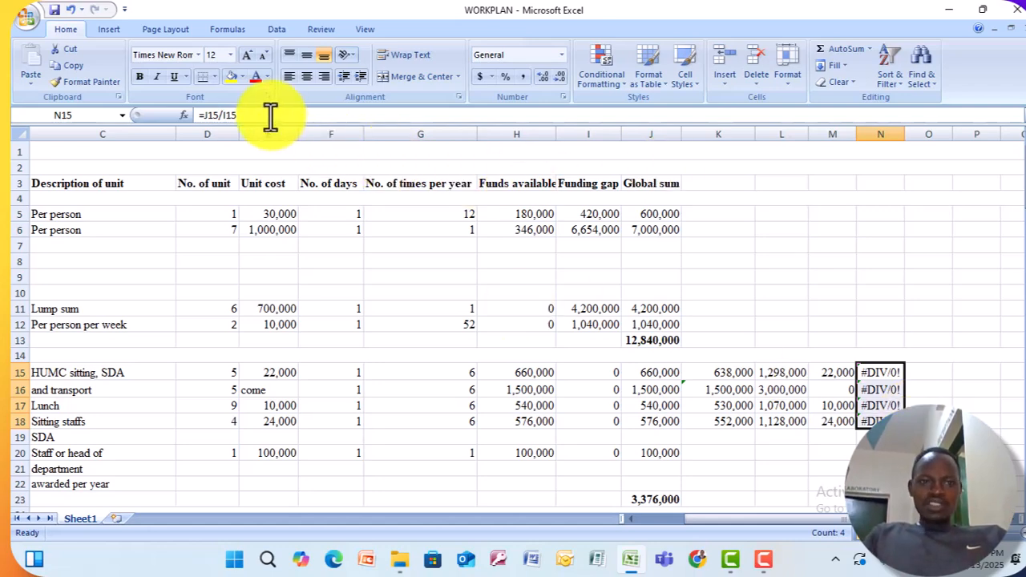
Replace the formula in cell N15 with =IFERROR(J15/I15,"") so that a division error returns a blank.
click(240, 116)
key(BackSpace)
key(BackSpace)
key(BackSpace)
key(BackSpace)
key(BackSpace)
key(BackSpace)
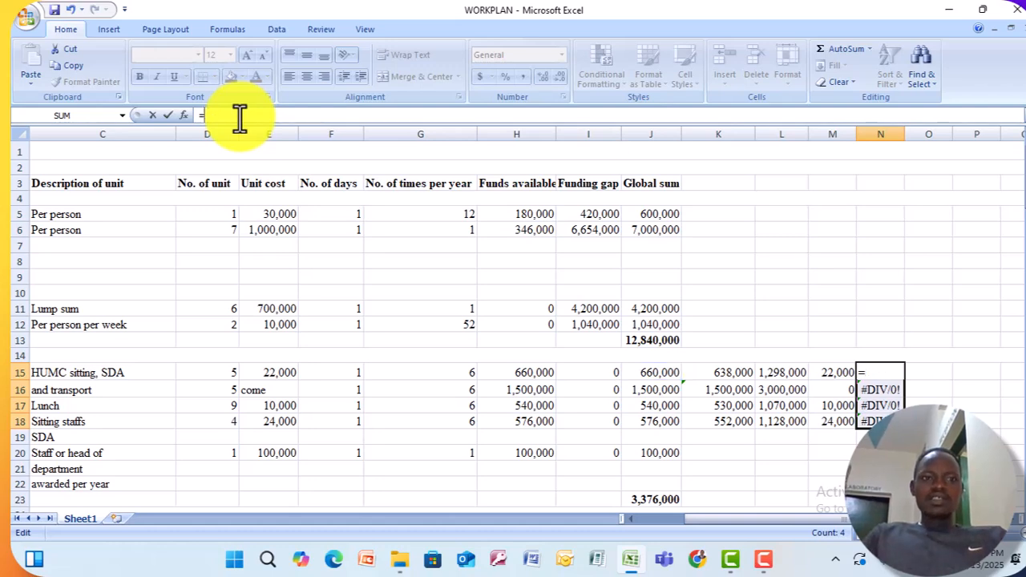
text(if)
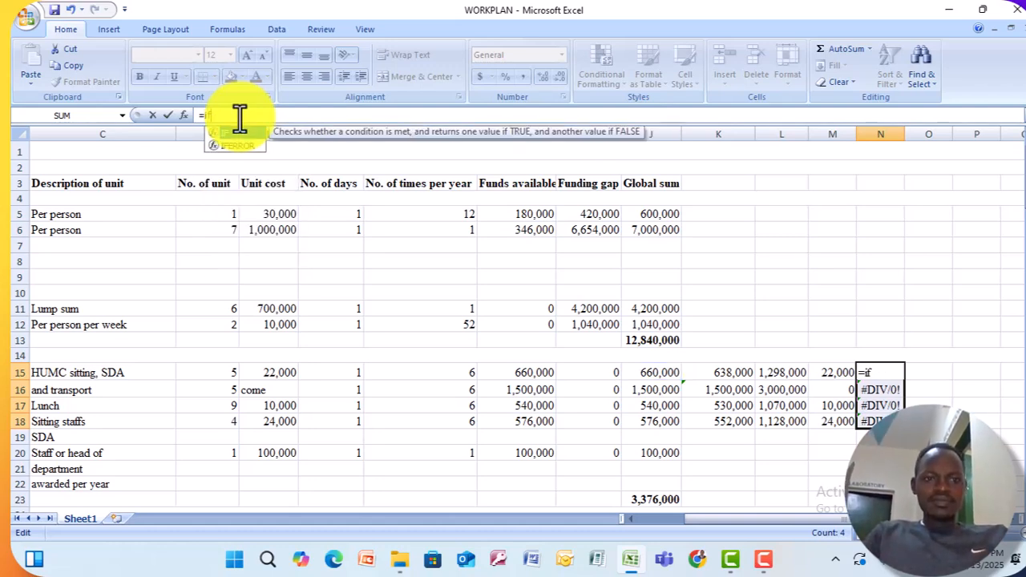
text(erro)
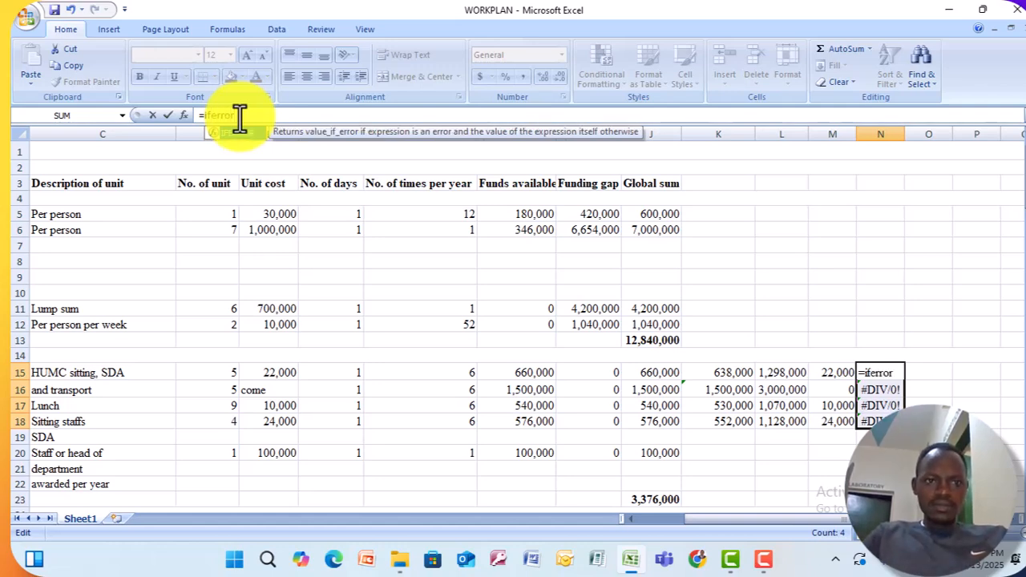
text(r)
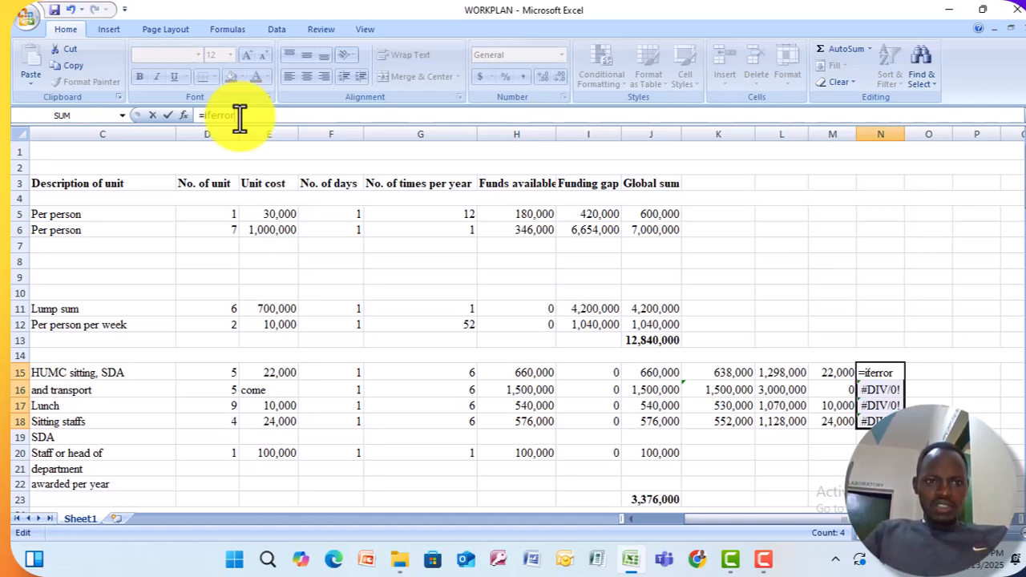
text(()
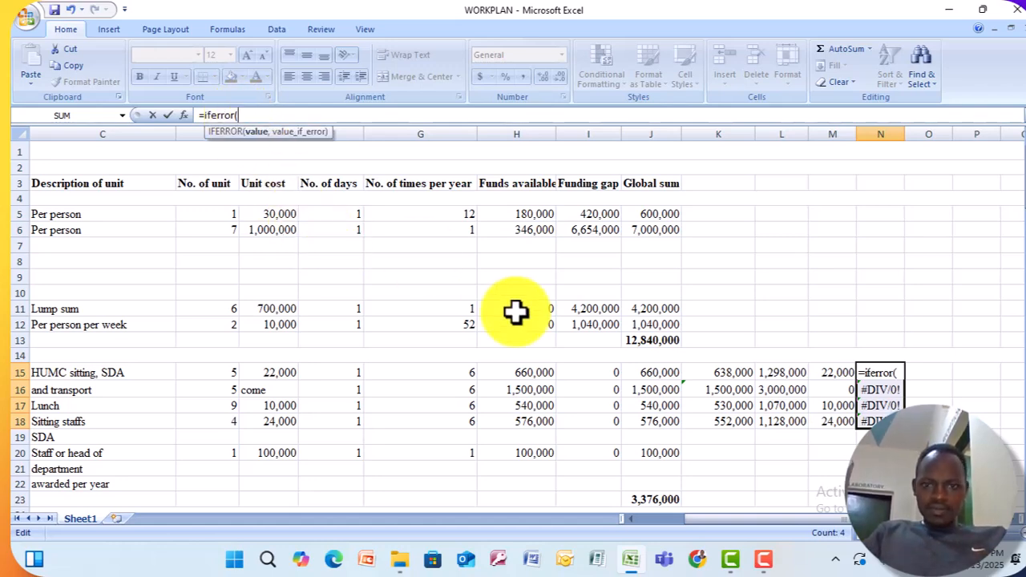
click(649, 375)
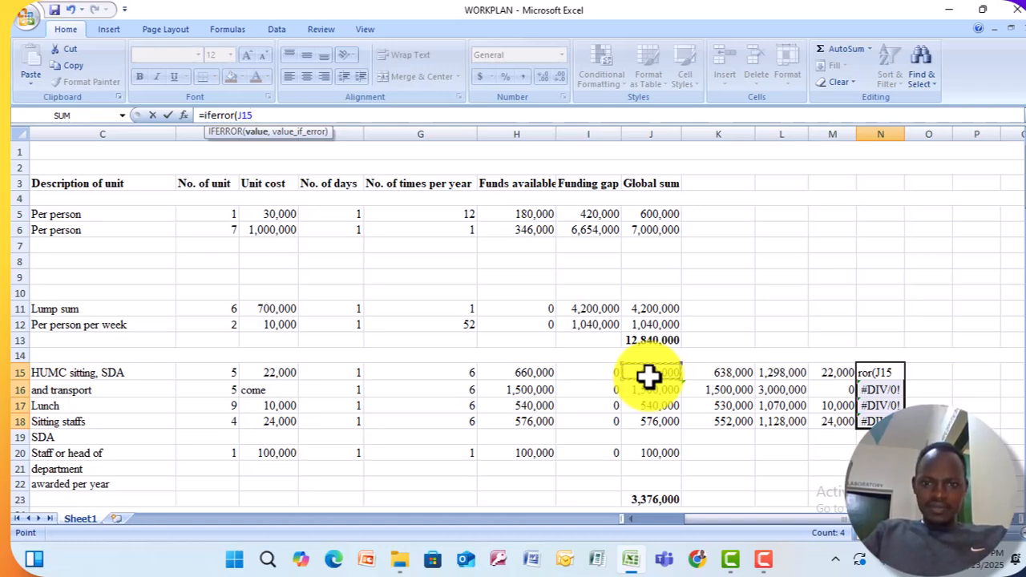
text(/)
click(609, 373)
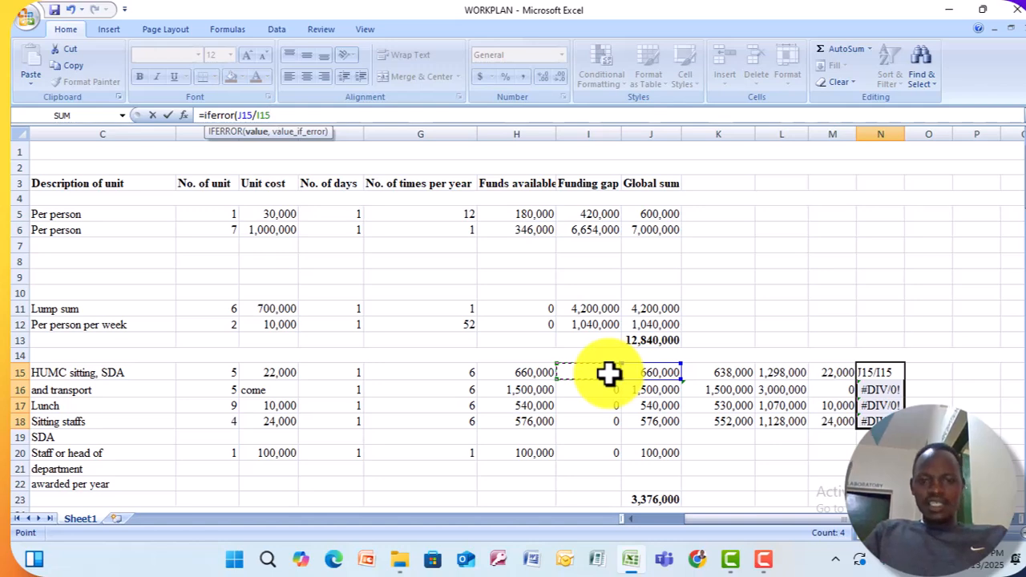
text(,)
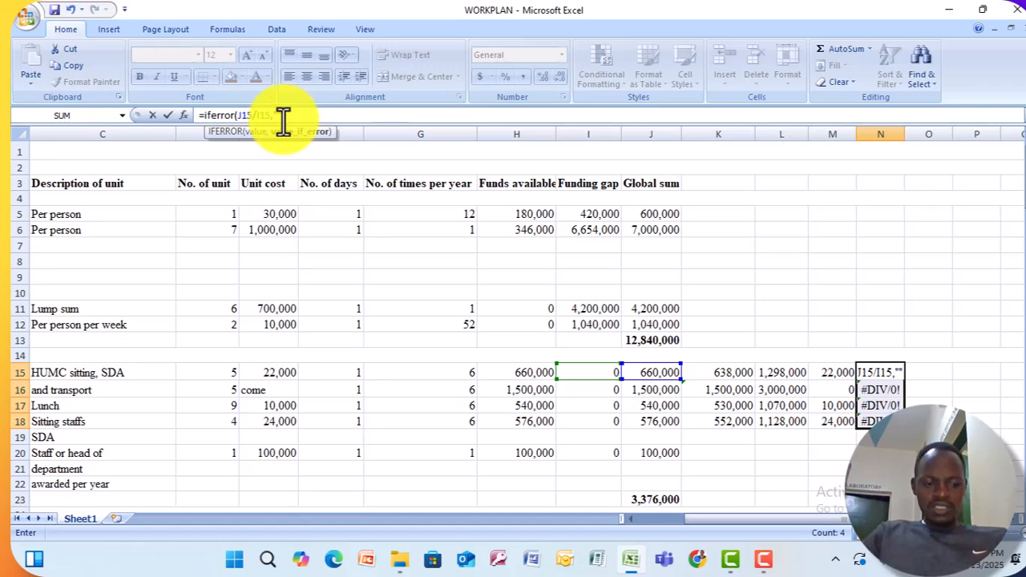
text())
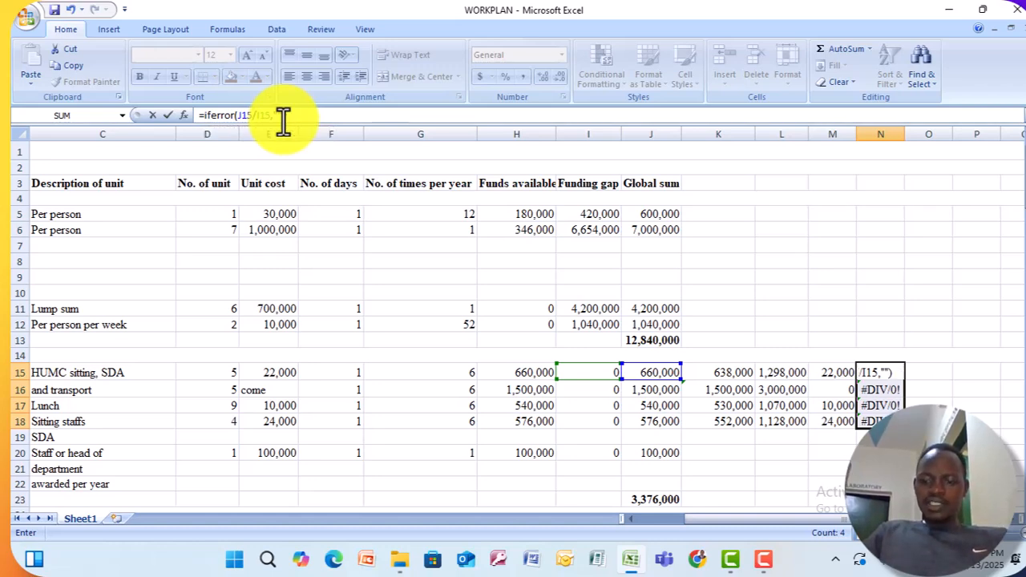
Fill the IFERROR formula from cell N15 down through N18.
click(870, 377)
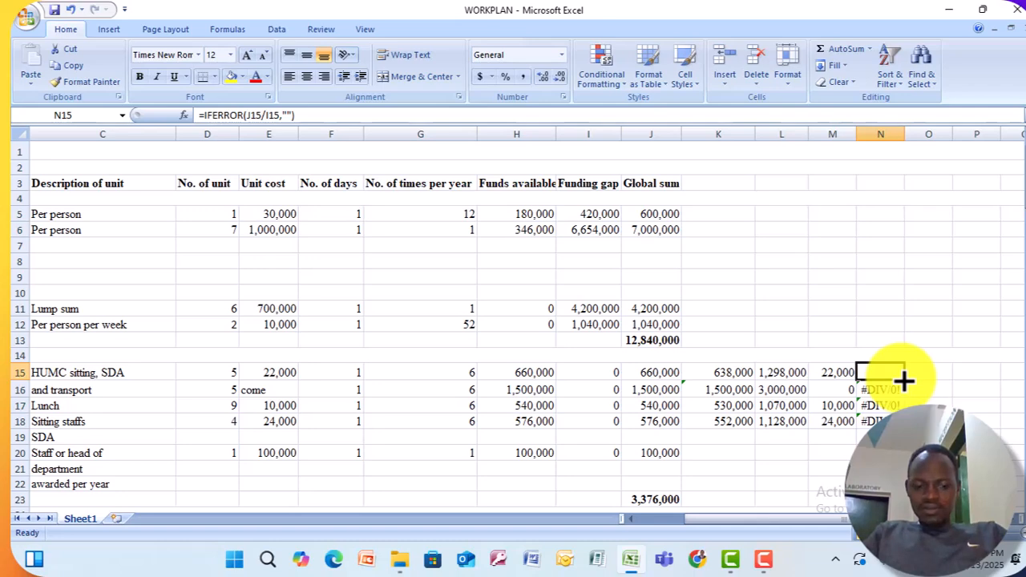
drag(903, 381, 899, 416)
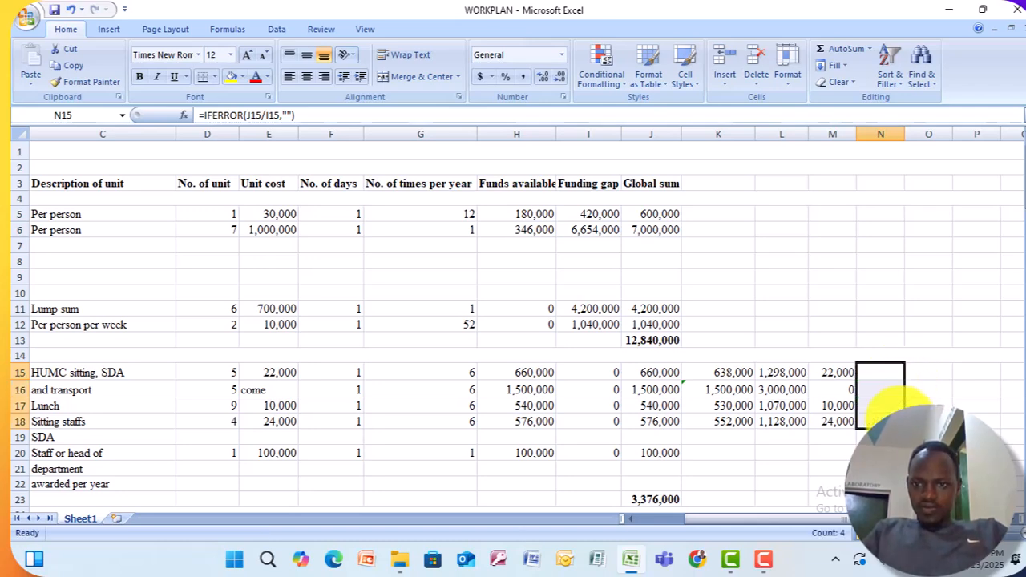
click(881, 388)
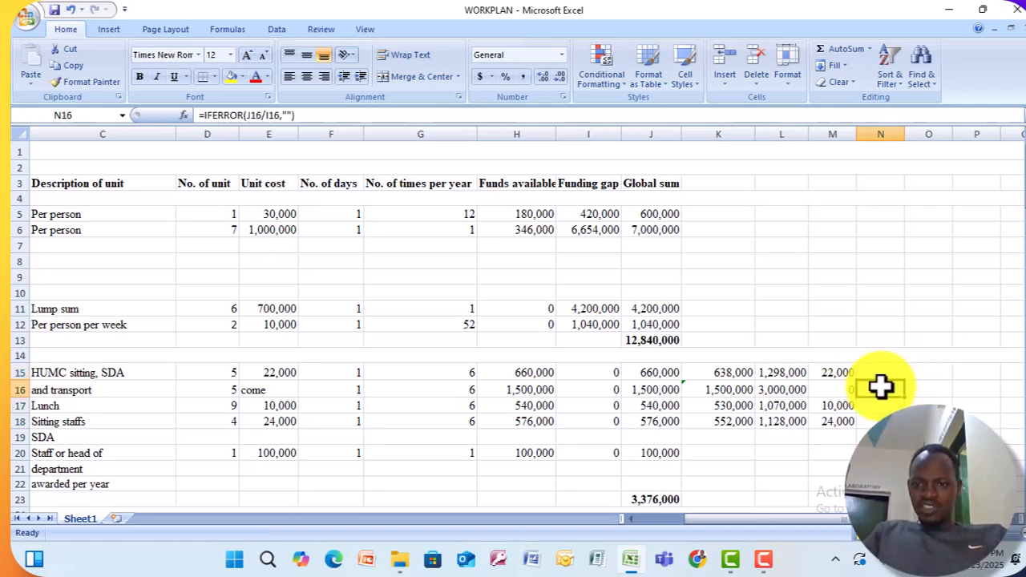
Set the funding gap to 34 in cell I15, 40 in I16 and 29 in I18, and check the column N formulas in rows 17 and 18.
click(614, 370)
text(3)
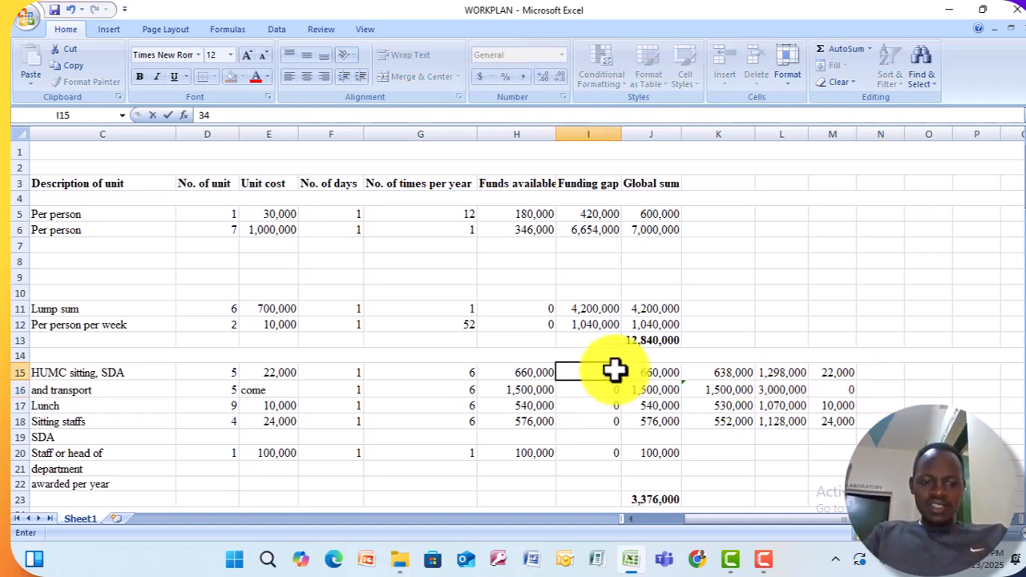
text(4)
click(835, 376)
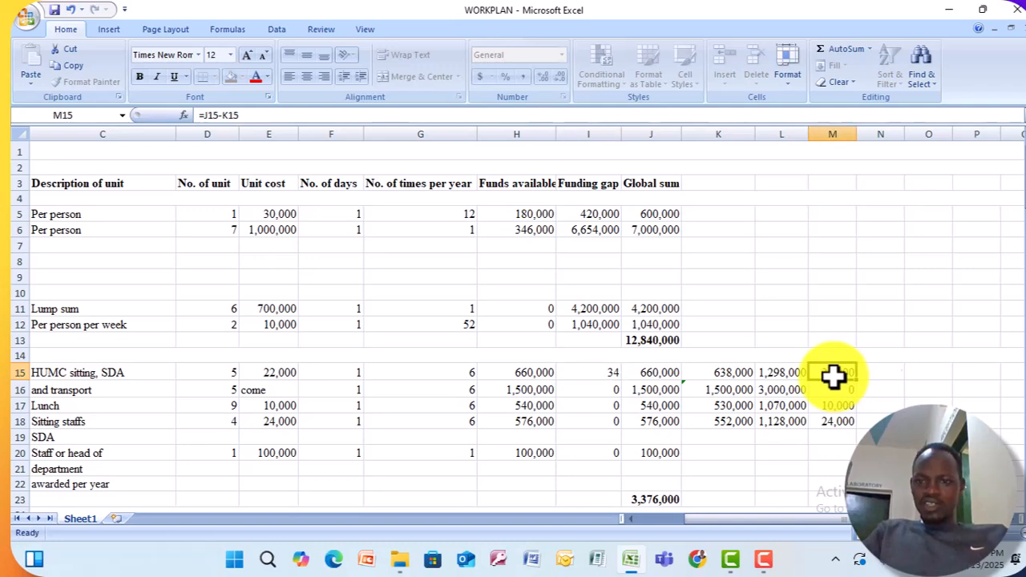
click(612, 389)
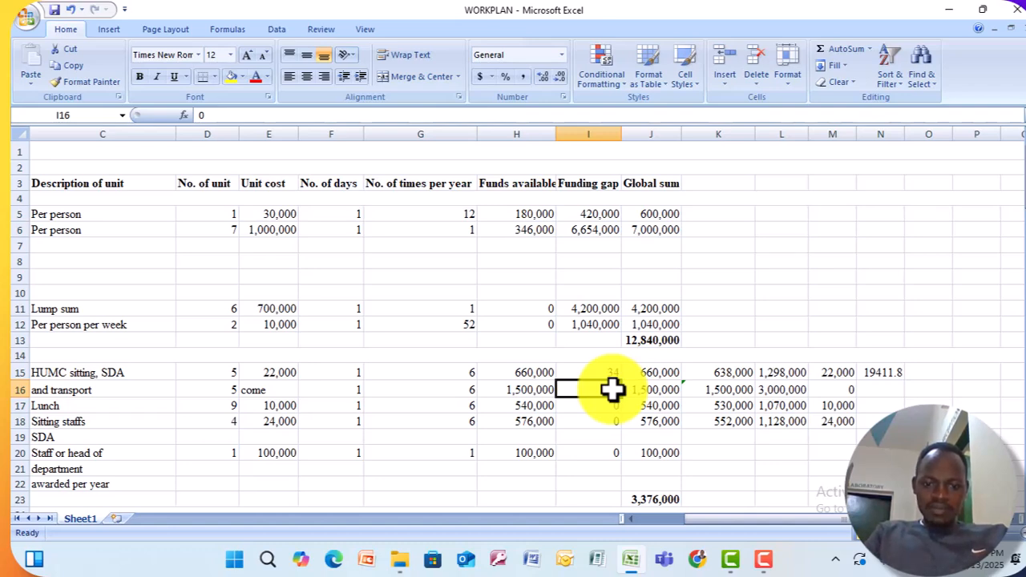
text(40)
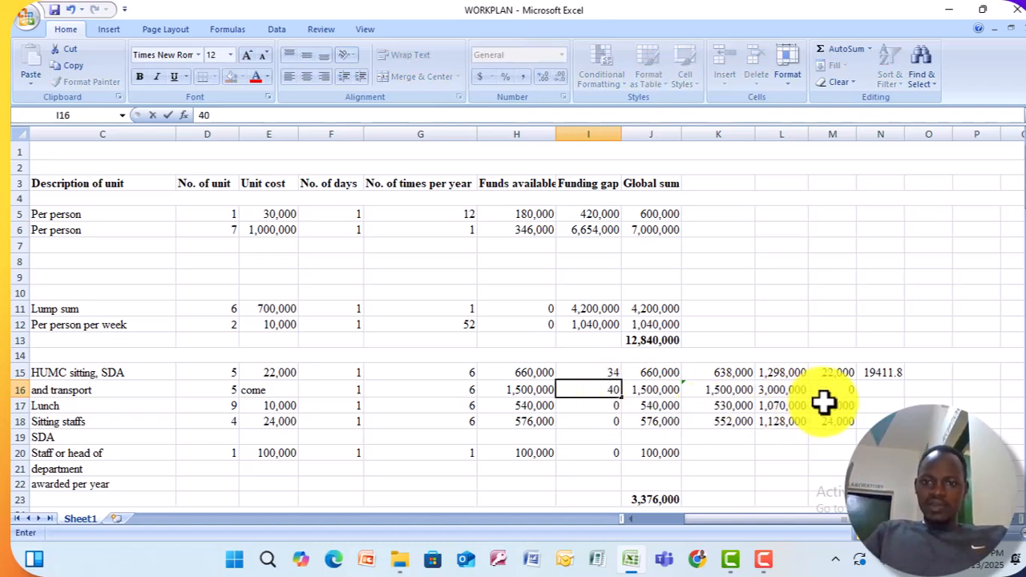
click(822, 405)
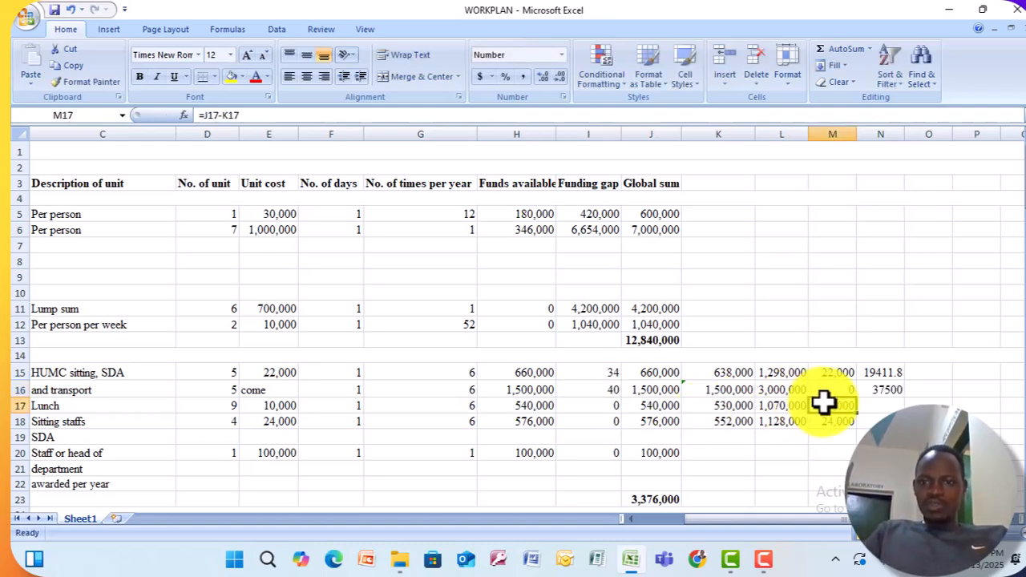
click(616, 420)
text(29)
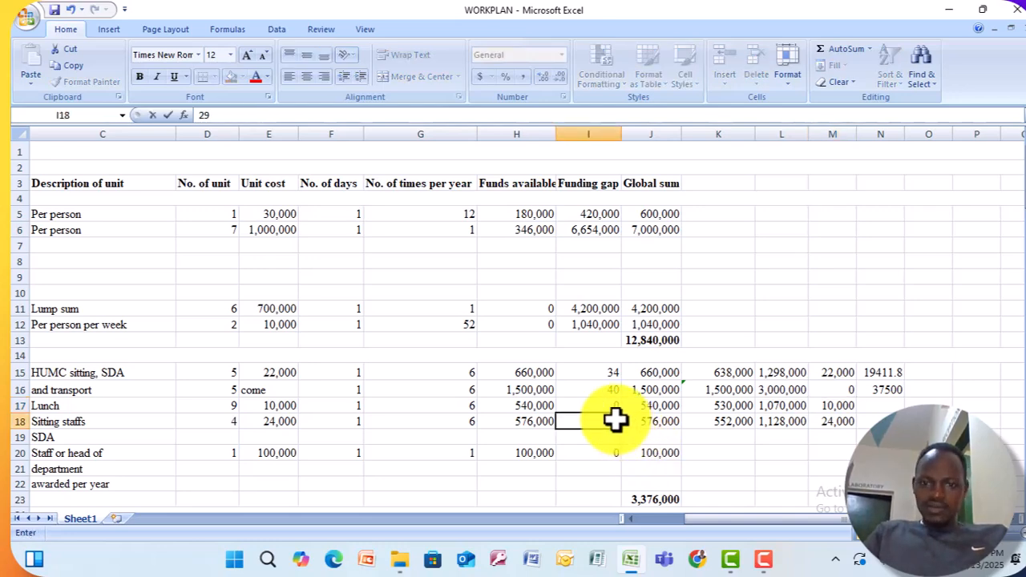
click(877, 421)
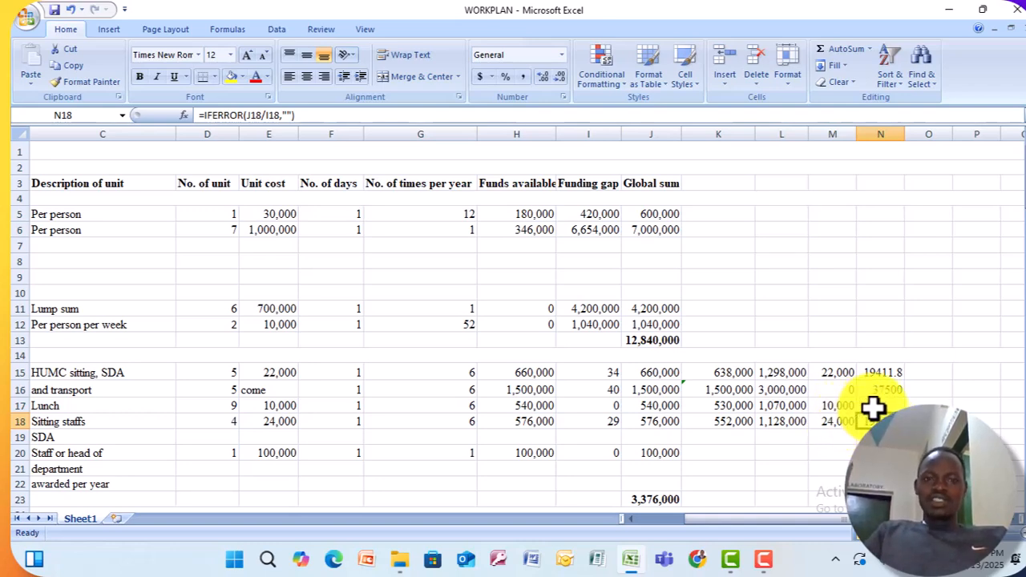
click(881, 406)
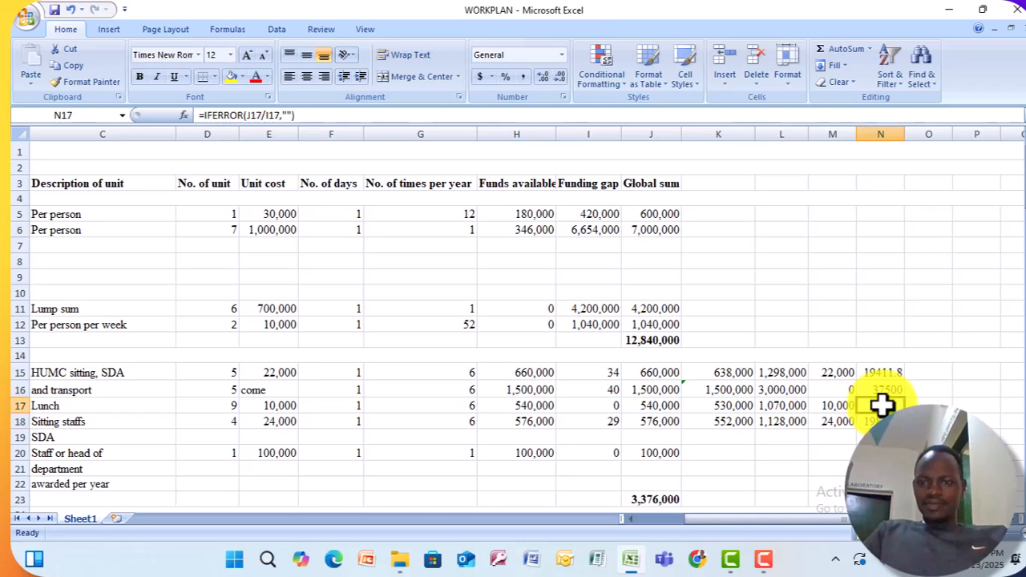